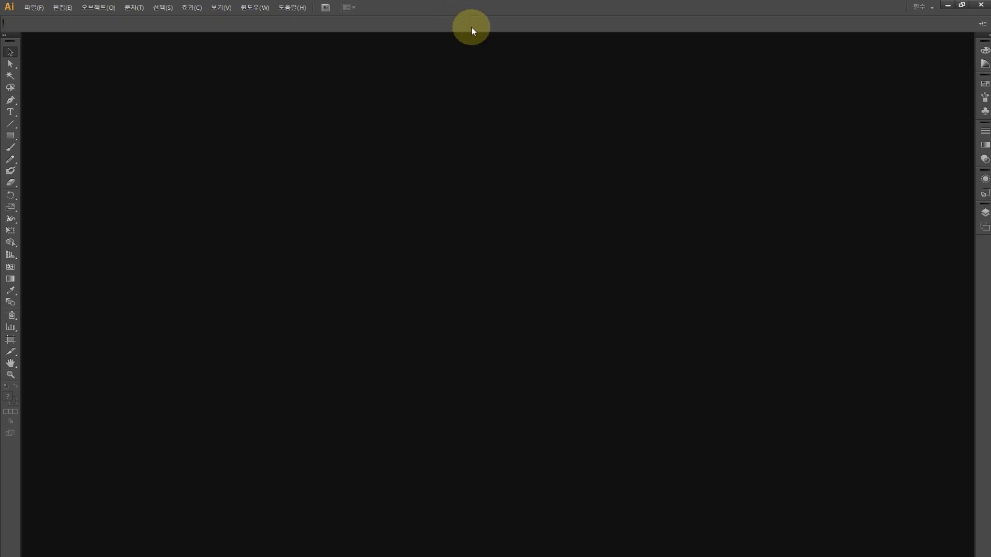
Switch to Notepad, write "CS6" in the 토이즈 note, and minimize its window to return to Illustrator.
key("alt+Tab")
left_click(476, 133)
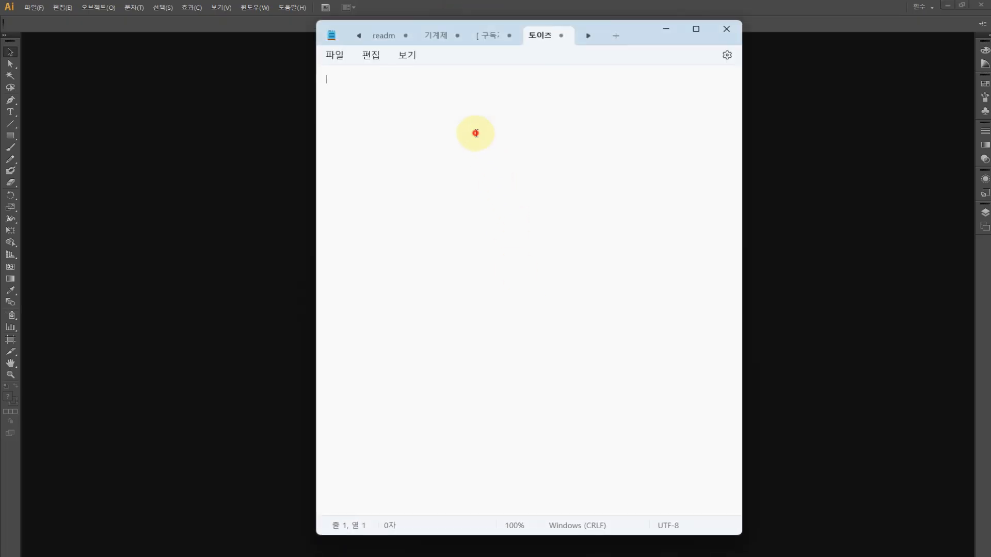
scroll(474, 136, "up", 4)
type("CS6")
key("Return")
left_click(666, 27)
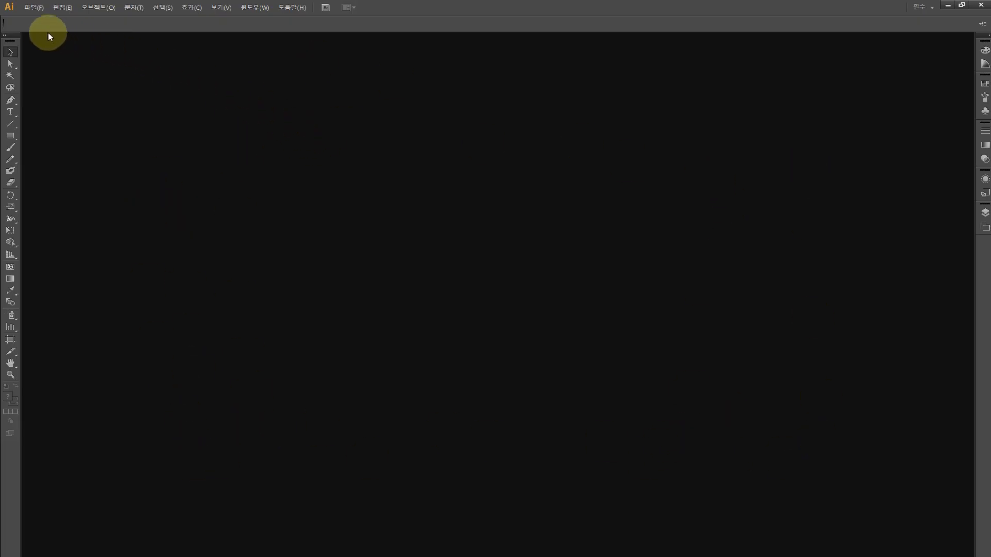
Start a new document and name it 0001.
left_click(32, 10)
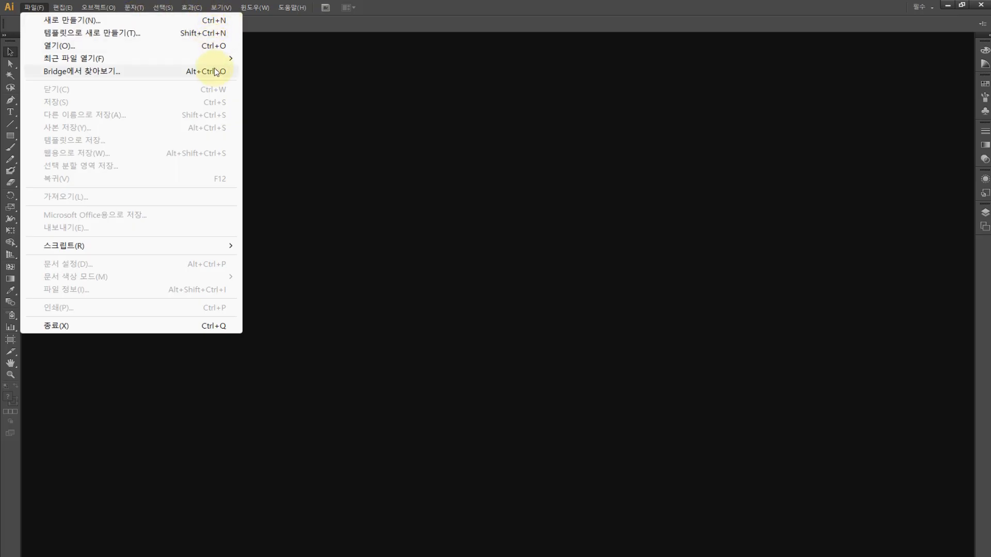
left_click(72, 22)
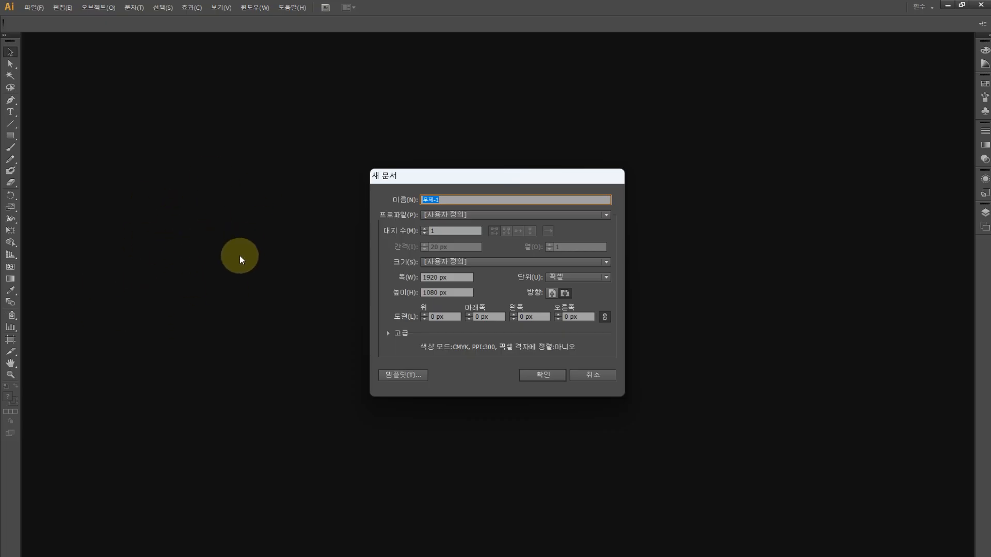
left_click(441, 200)
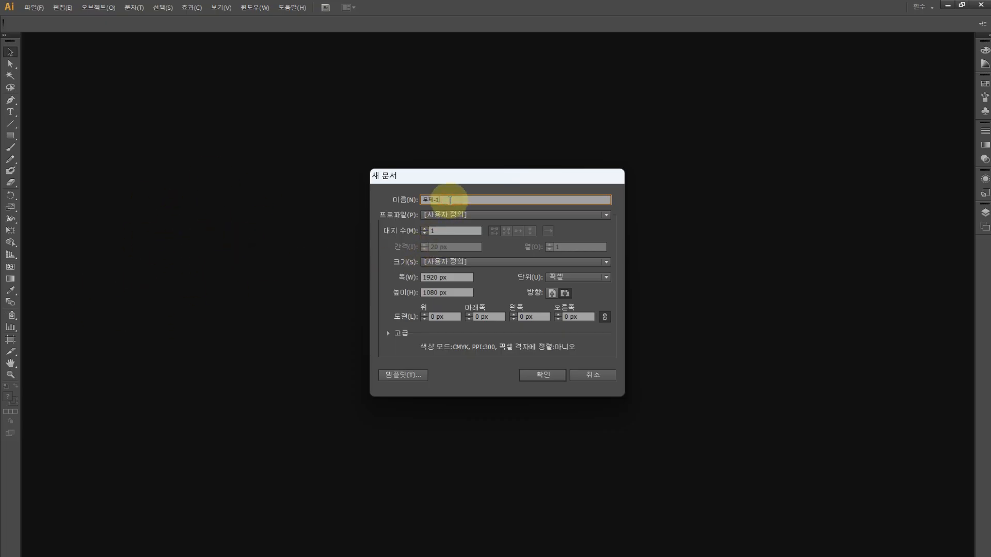
left_click_drag(441, 200, 360, 212)
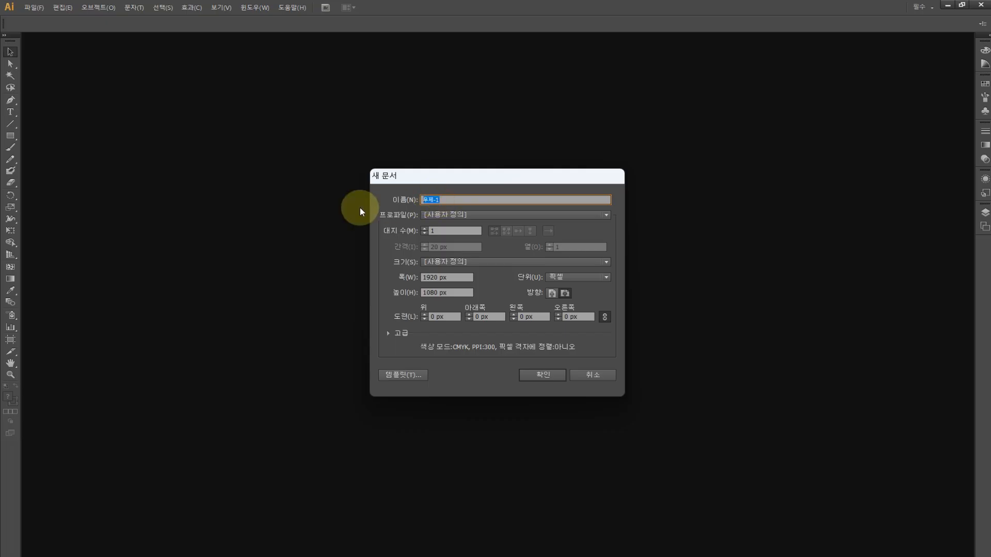
type("0001")
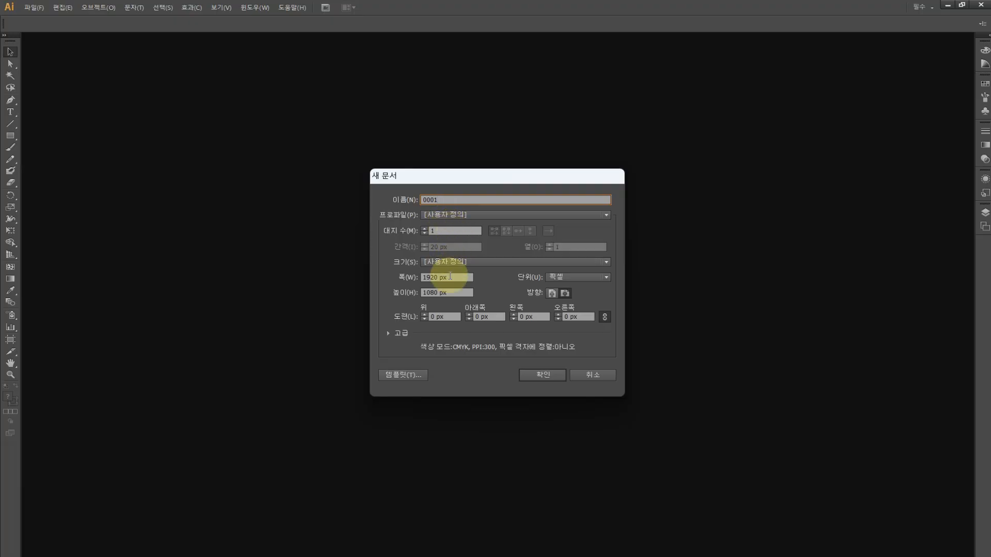
Try millimetres as the new document's unit and set it back to pixels.
left_click(564, 276)
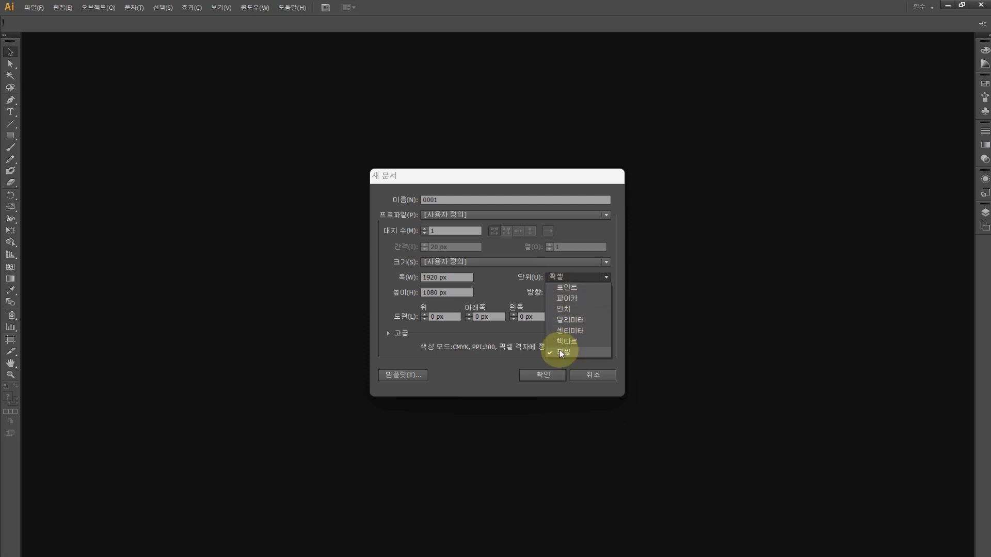
left_click(562, 319)
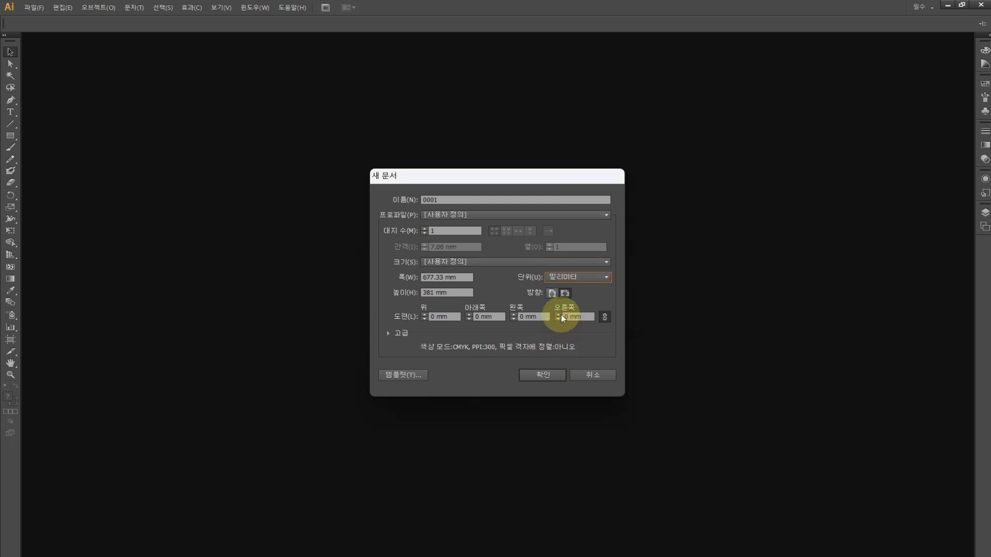
left_click(571, 284)
left_click(572, 351)
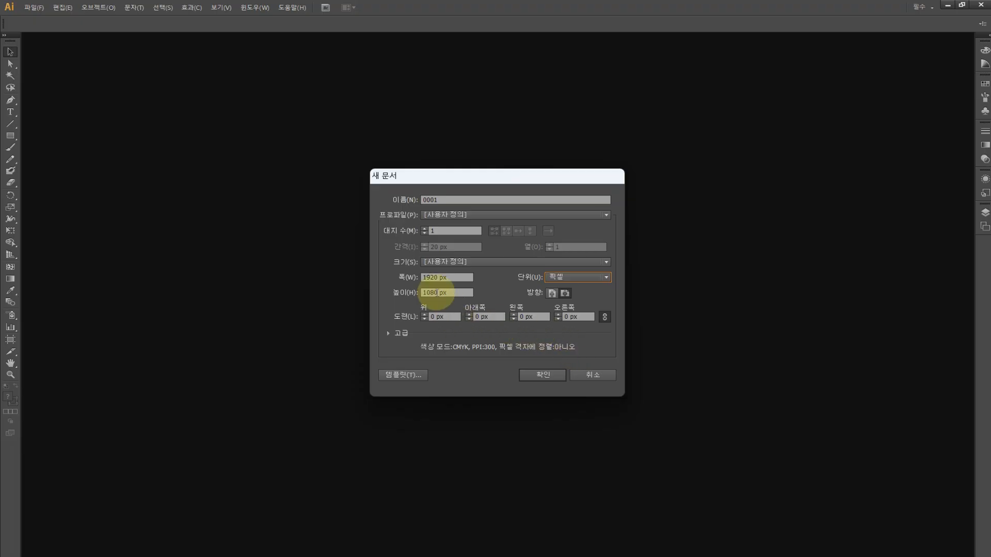
Create the document with a width of 1920 px and a height of 1080 px.
mouse_move(453, 277)
left_mouse_down()
mouse_move(411, 278)
mouse_move(399, 299)
mouse_move(441, 292)
left_mouse_up()
left_click(452, 279)
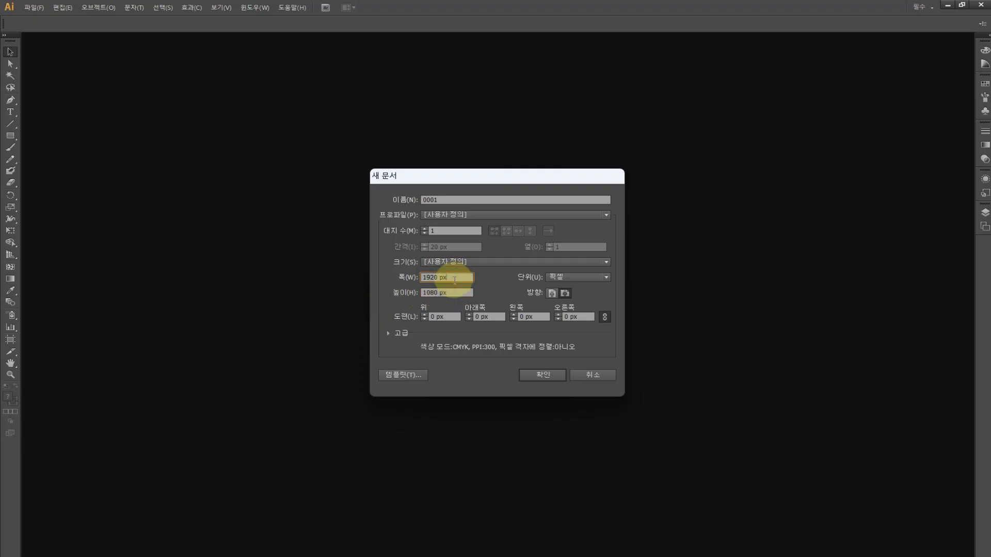
left_click(544, 378)
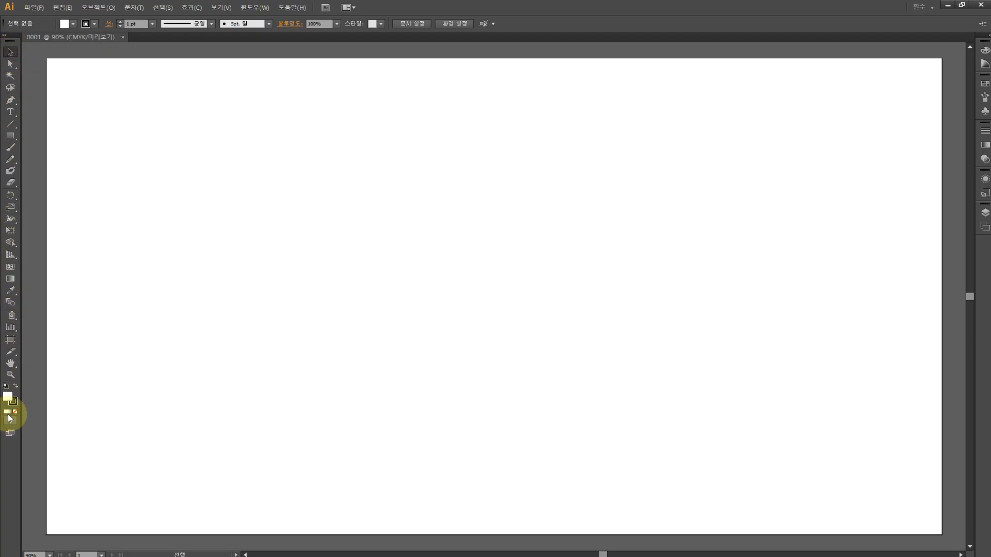
Expand the toolbox to two columns and expand the collapsed panel dock to show the full panels.
left_click(4, 36)
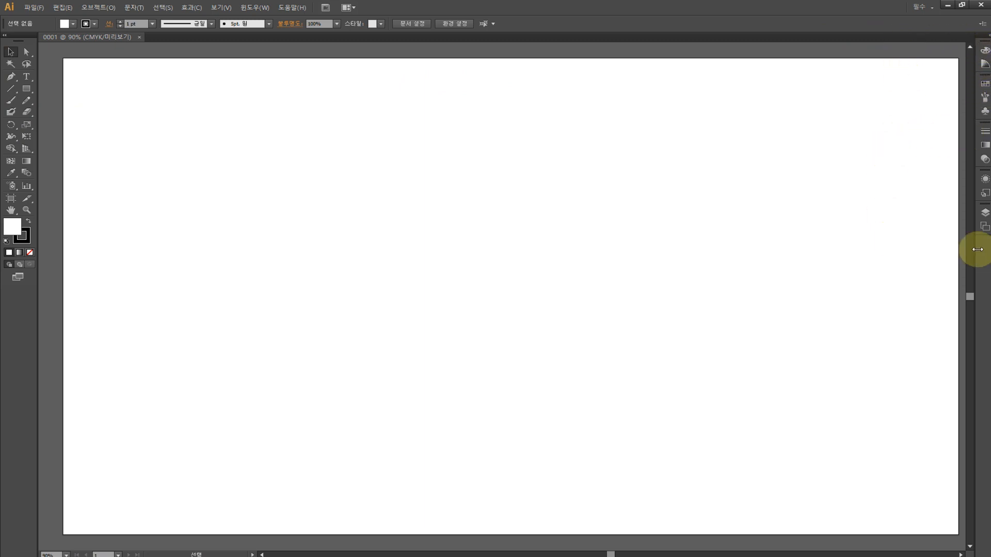
left_click(987, 38)
left_click(987, 37)
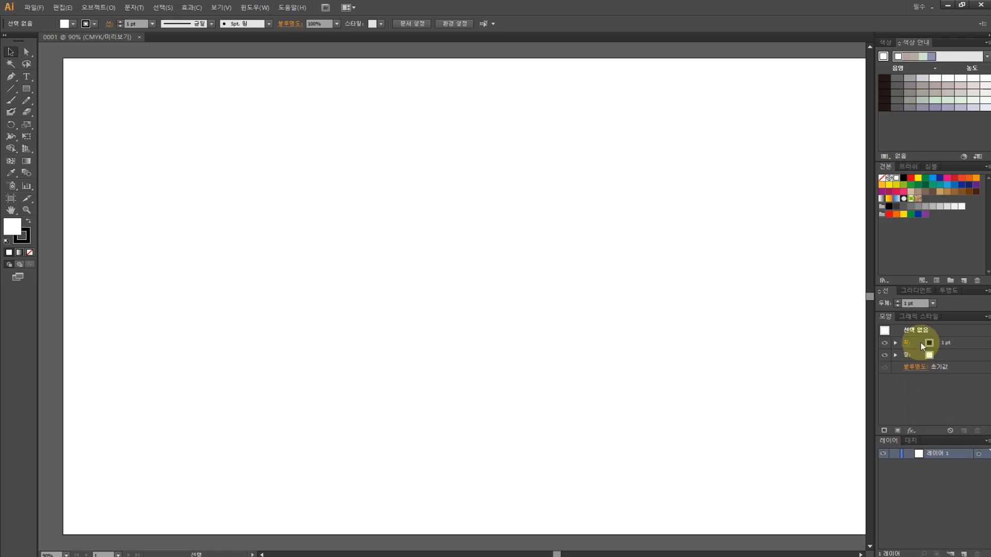
Toggle the visibility of the default appearance's stroke and fill attributes off and back on.
left_click(885, 344)
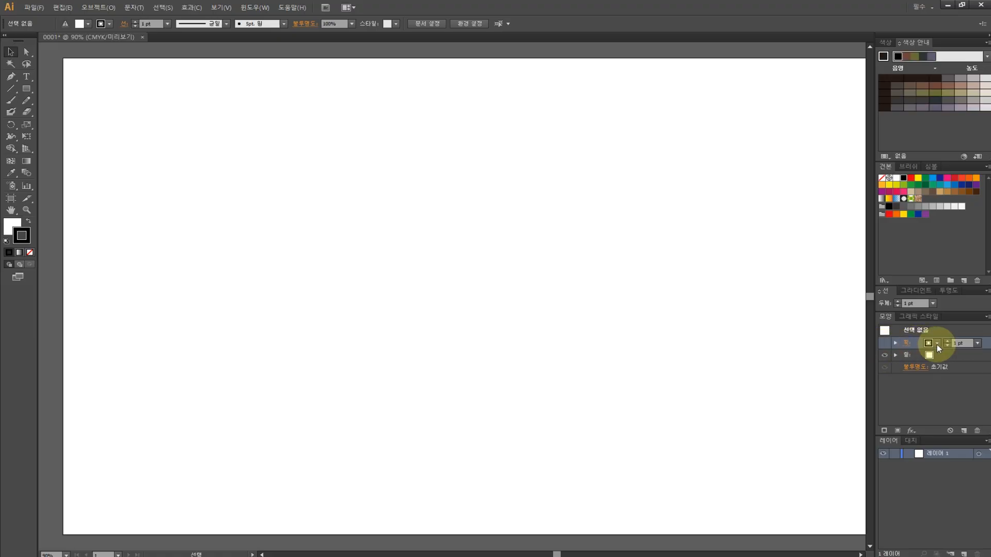
left_click(885, 355)
left_click(889, 344)
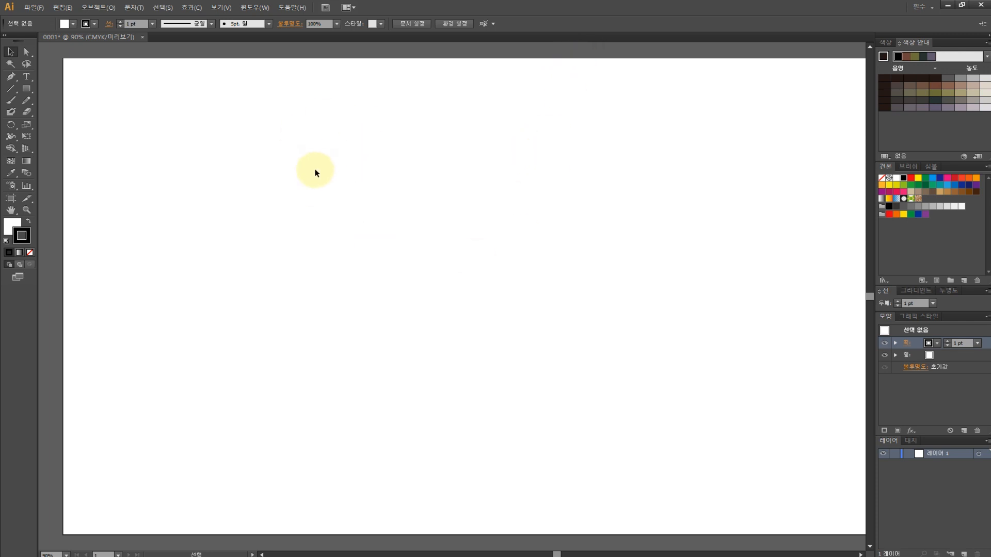
Zoom out to 66.67% to view the whole artboard.
scroll(316, 170, "down", 2)
scroll(315, 171, "up", 3)
scroll(316, 170, "down", 1)
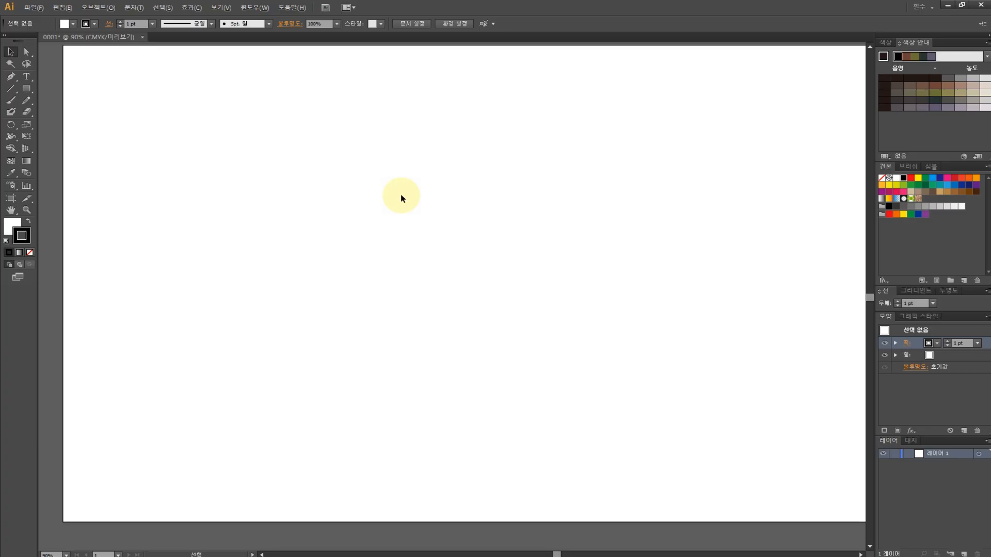
scroll(401, 195, "down", 2)
scroll(537, 166, "up", 2)
scroll(537, 168, "down", 1)
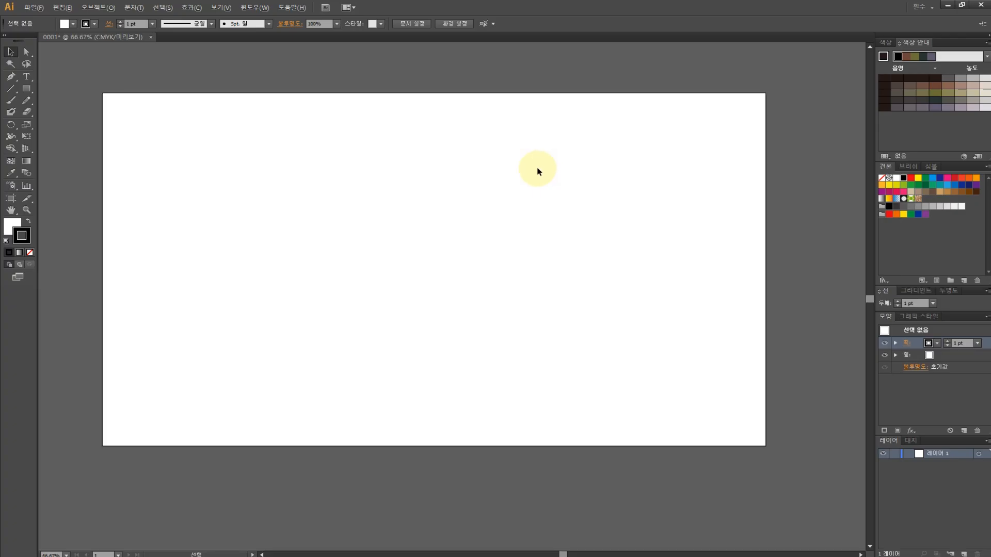
Try the Direct Selection, Selection and Type tools in turn, finishing on Direct Selection.
key("alt")
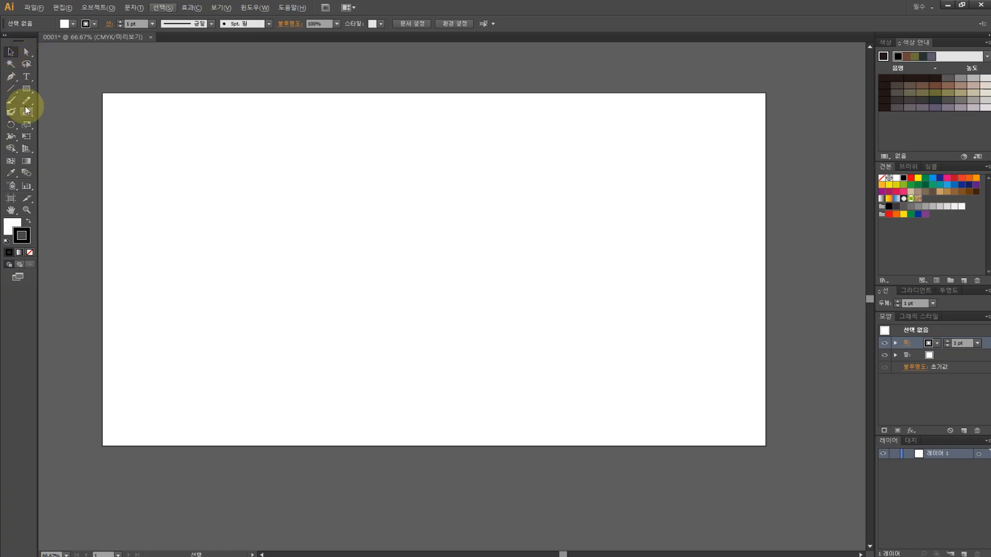
key("a")
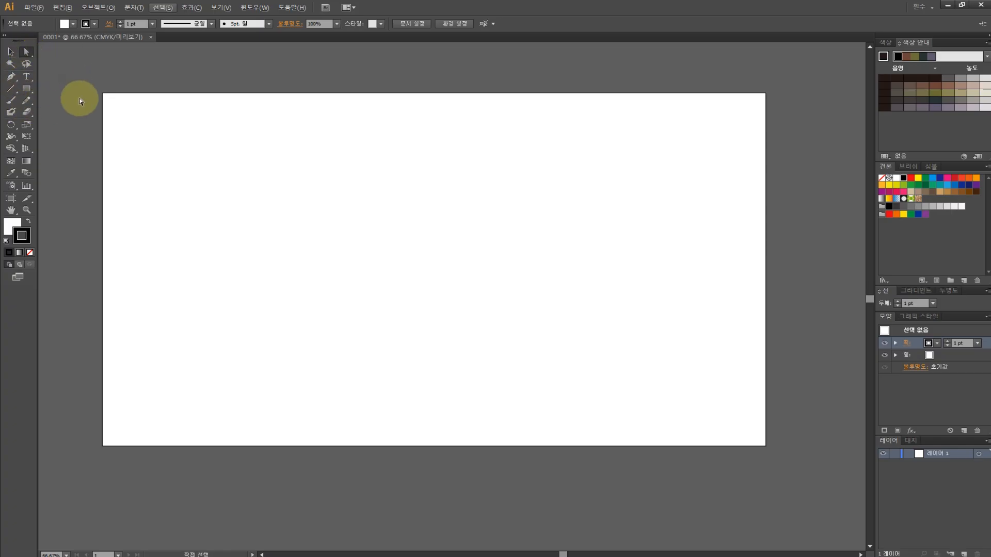
key("alt+v")
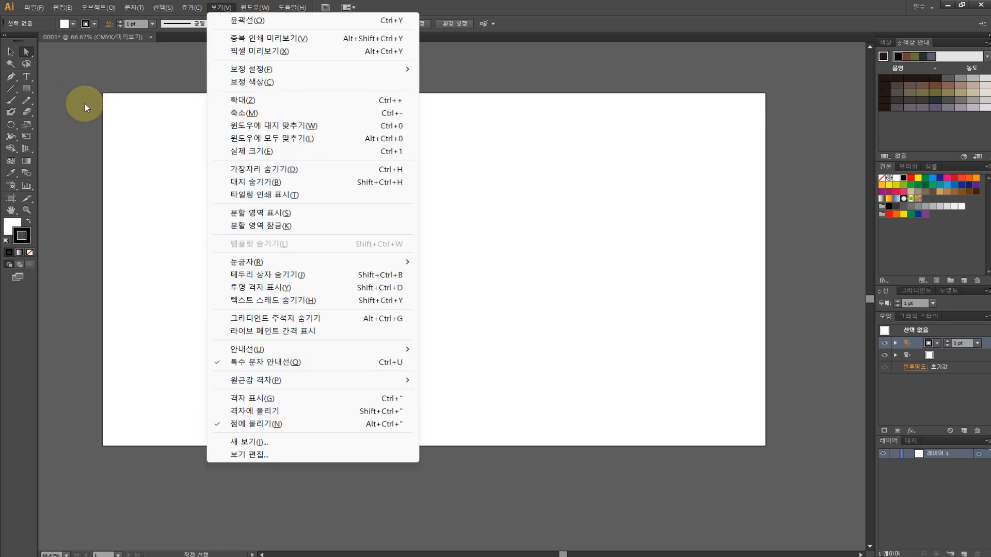
left_click(81, 109)
key("v")
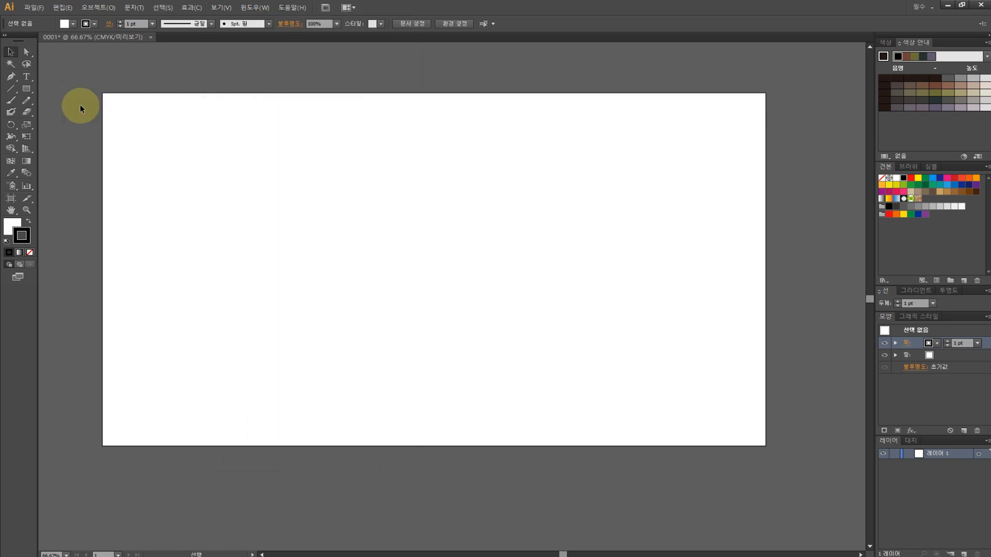
key("q")
key("t")
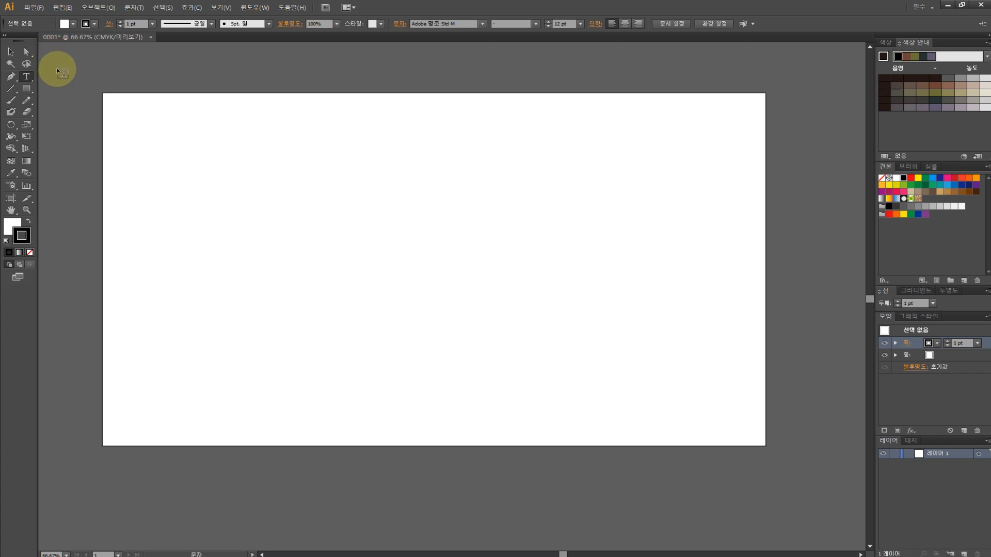
key("v")
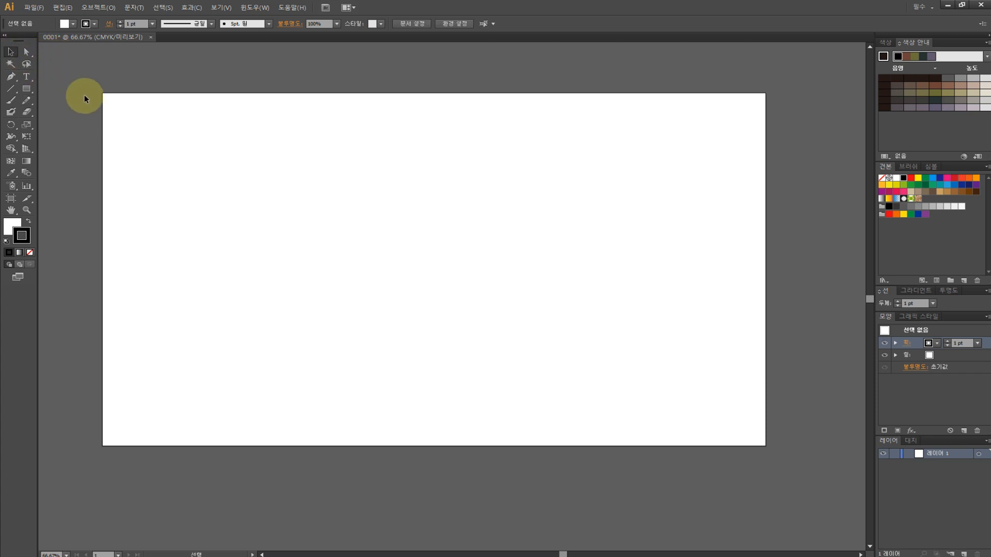
key("a")
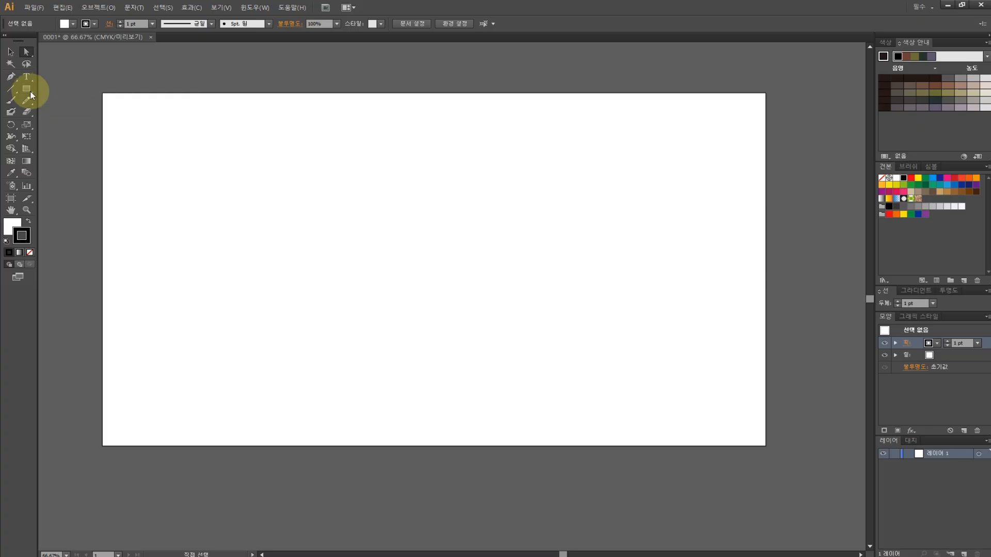
left_click_drag(27, 88, 60, 110)
left_click(58, 129)
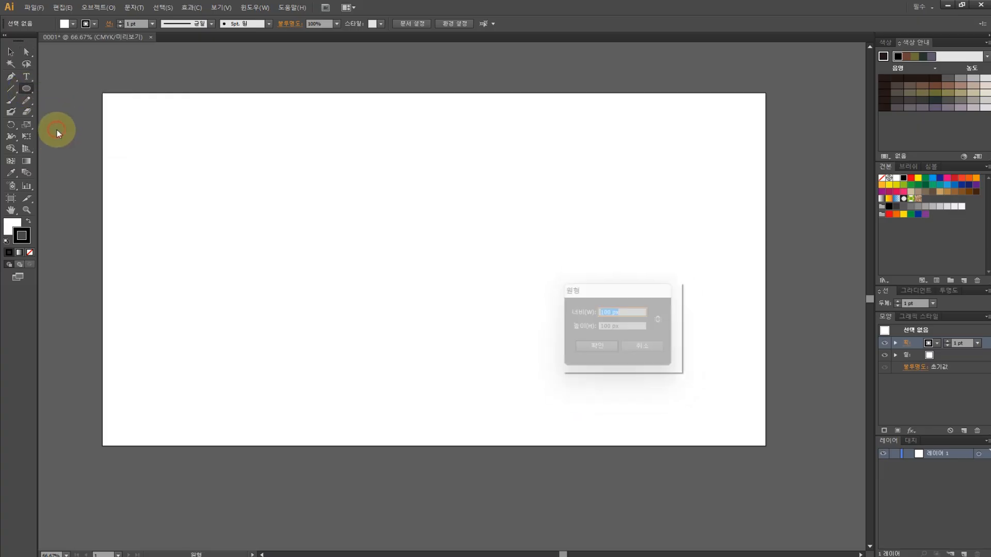
key("Escape")
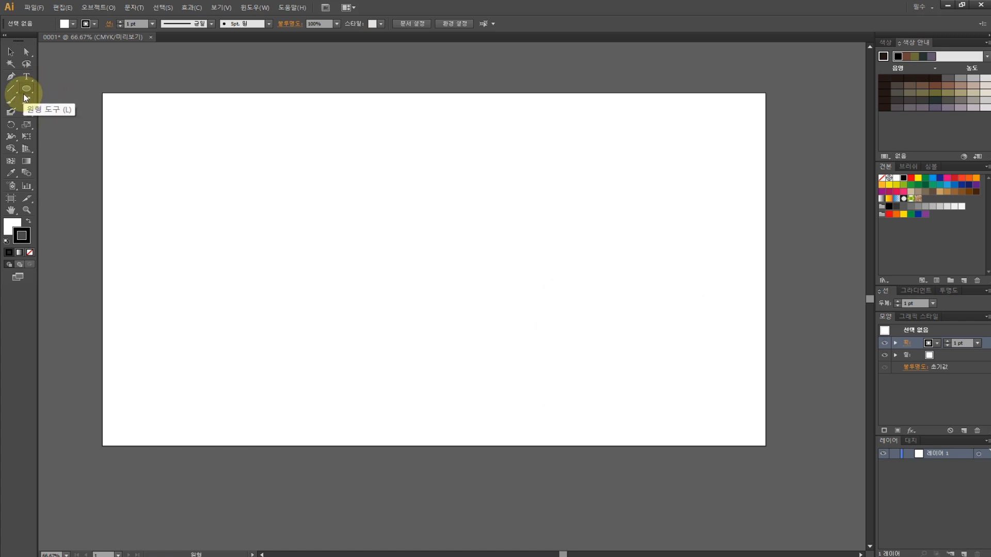
left_click(10, 88)
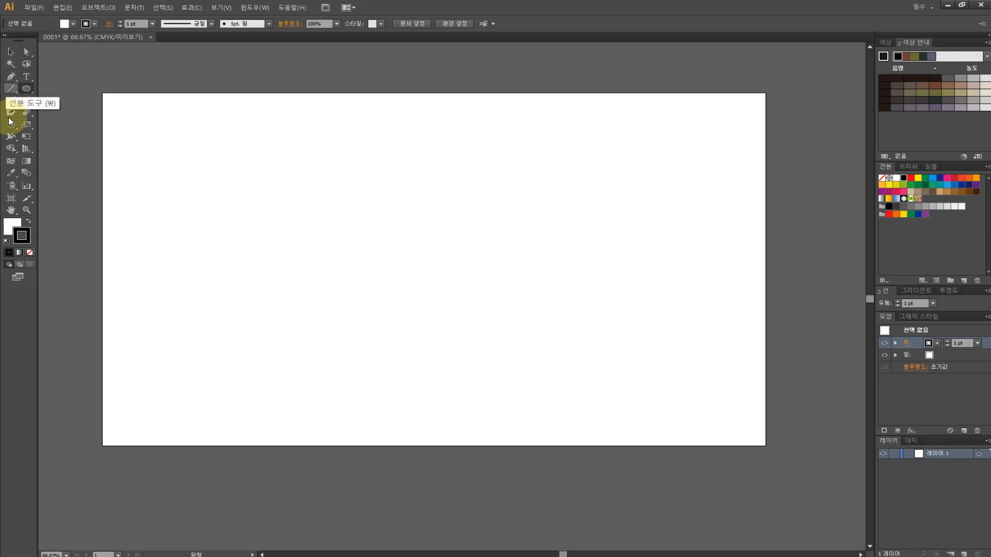
left_click(26, 88)
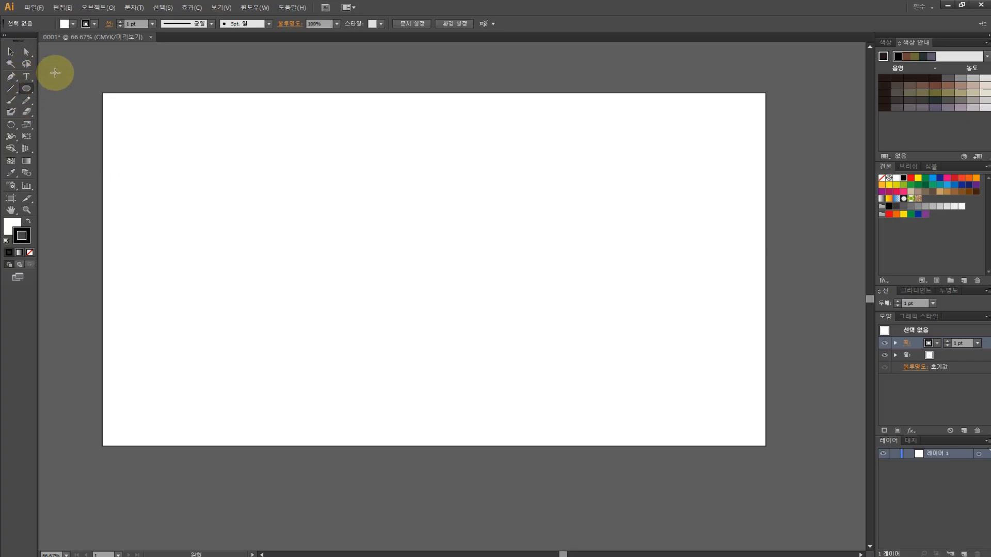
left_click(17, 88)
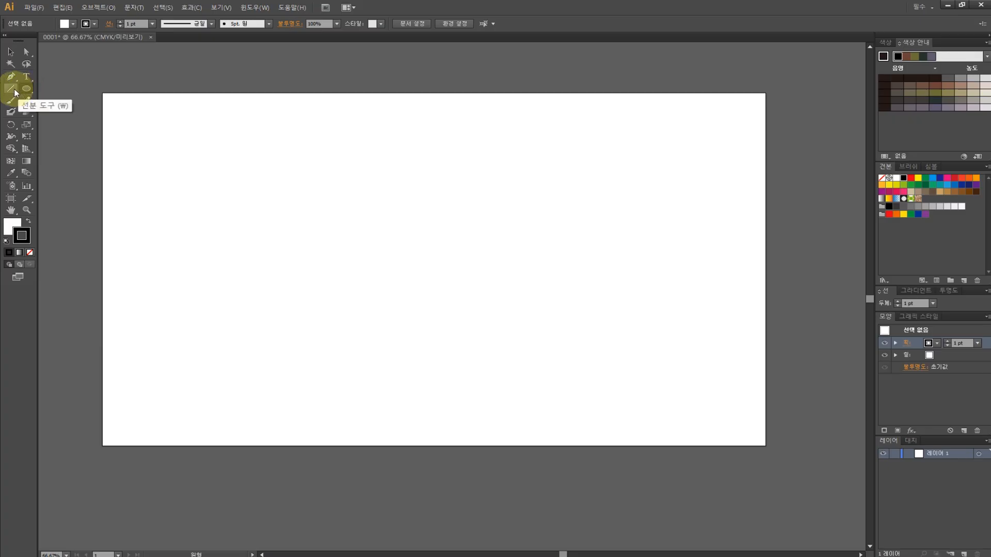
left_click(27, 78)
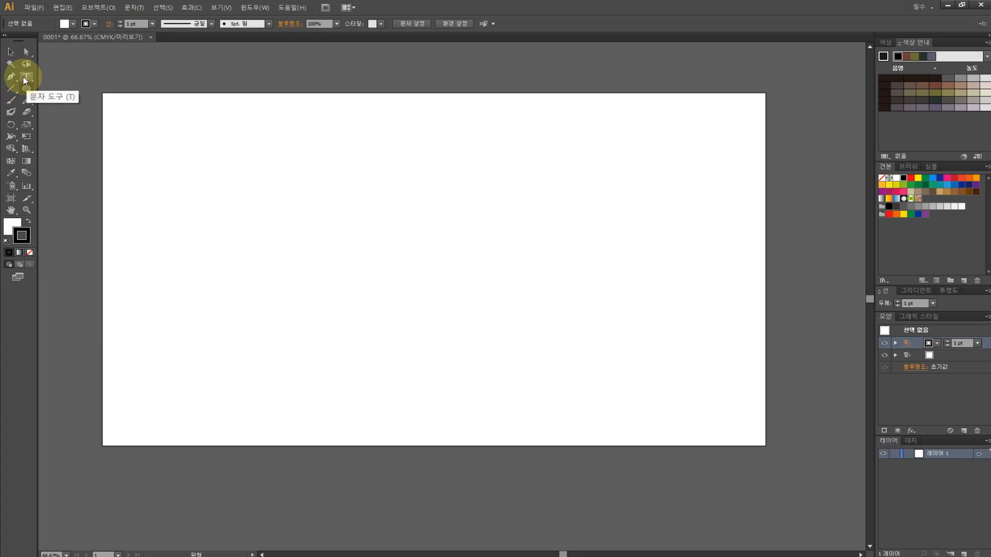
left_click(27, 88)
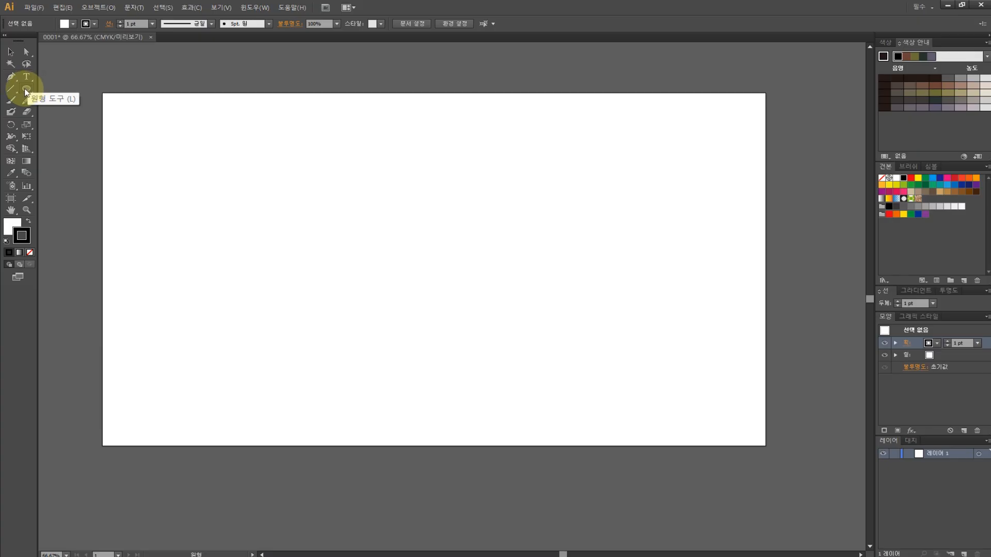
Create a 150 × 100 px rectangle near the middle of the artboard with the Rectangle tool.
left_click(26, 91)
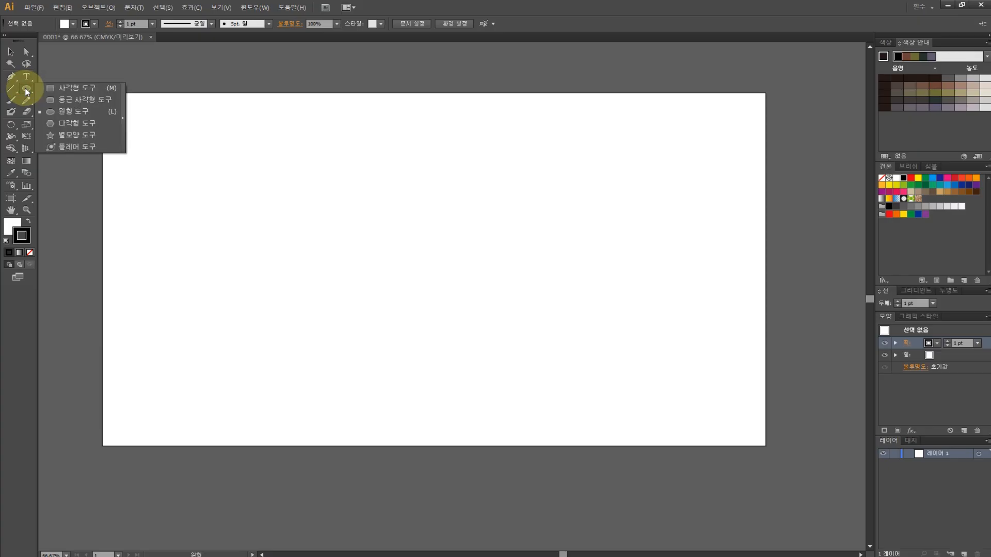
left_click(67, 87)
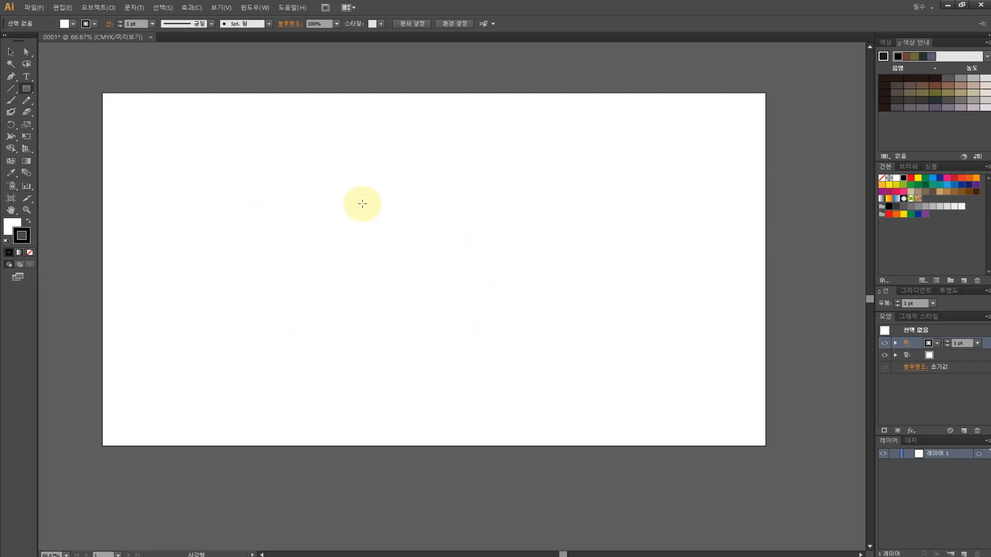
left_click(347, 283)
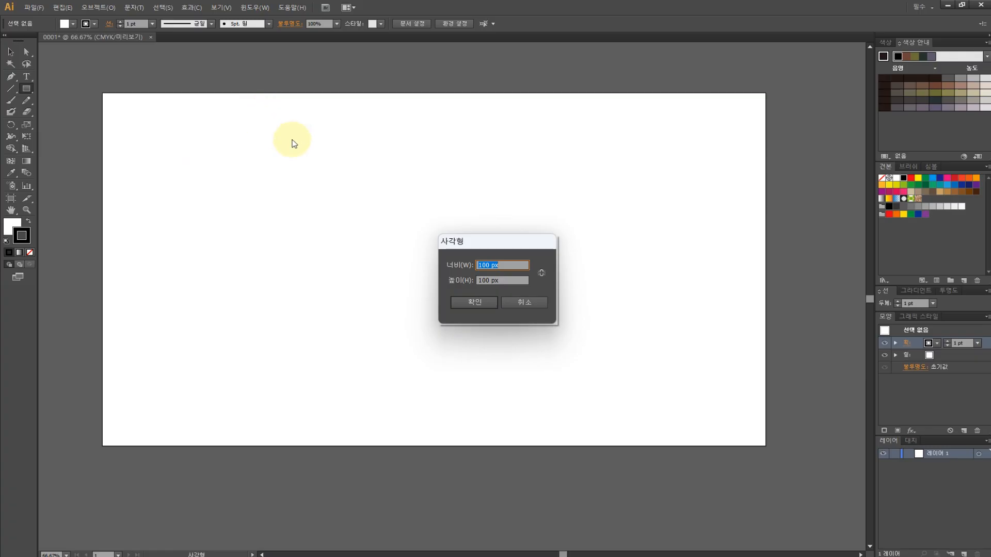
type("150")
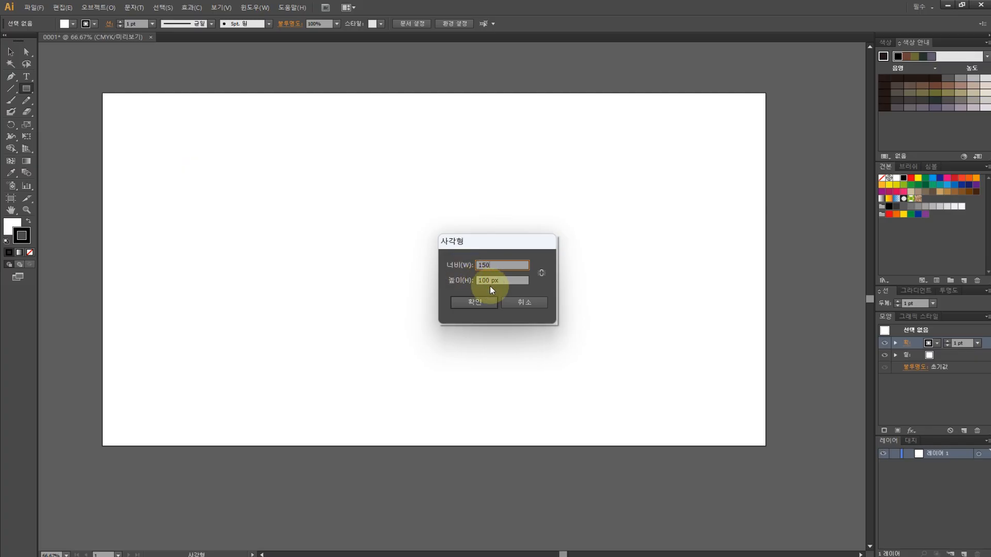
left_click(482, 304)
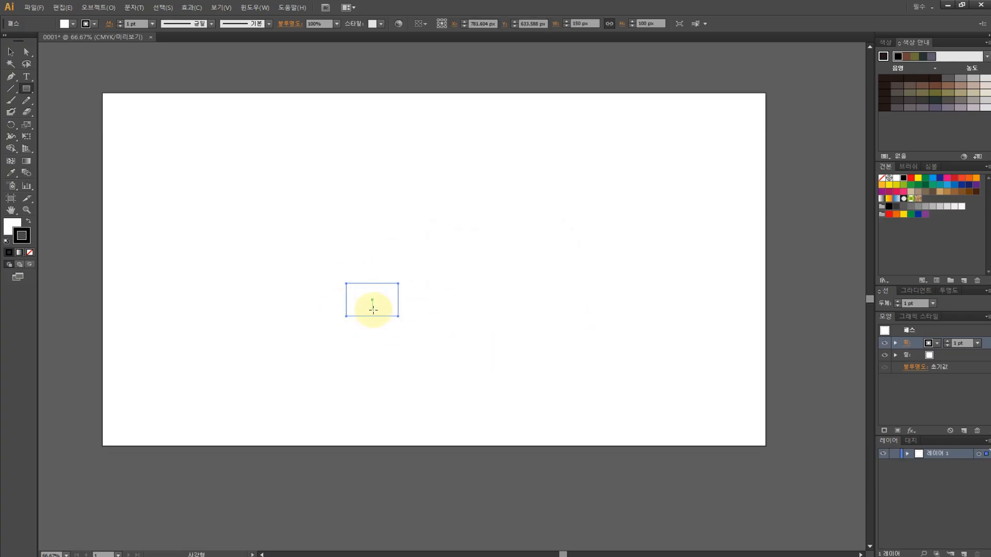
scroll(374, 308, "up", 2)
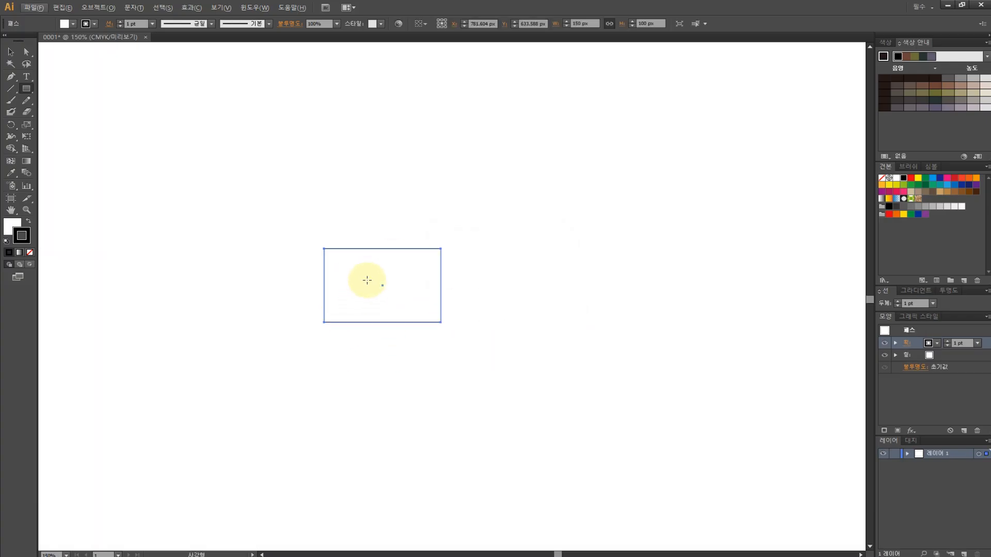
scroll(383, 275, "up", 1)
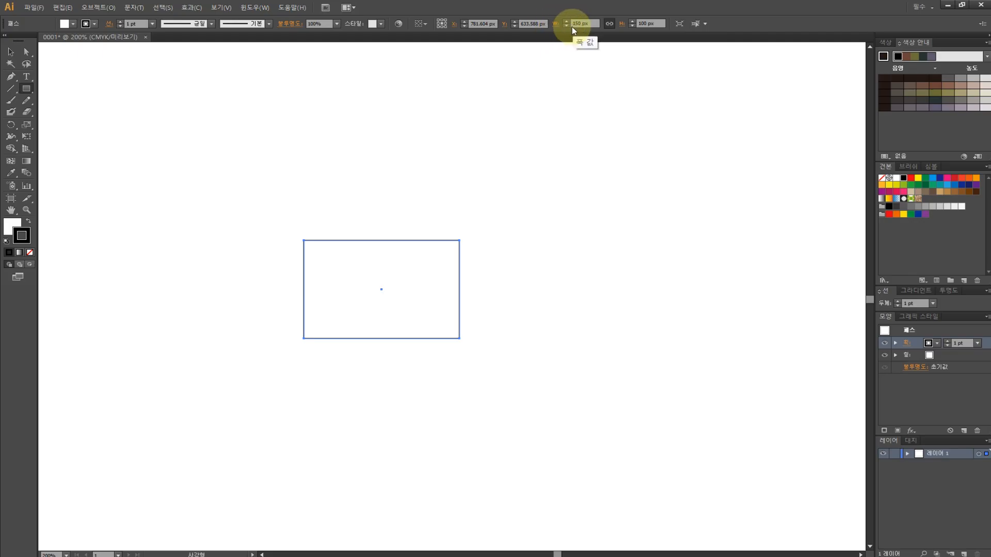
Deselect the rectangle and create a second 150 × 100 px rectangle above and to the right of it.
key("ctrl+1")
key("ctrl+shift+a")
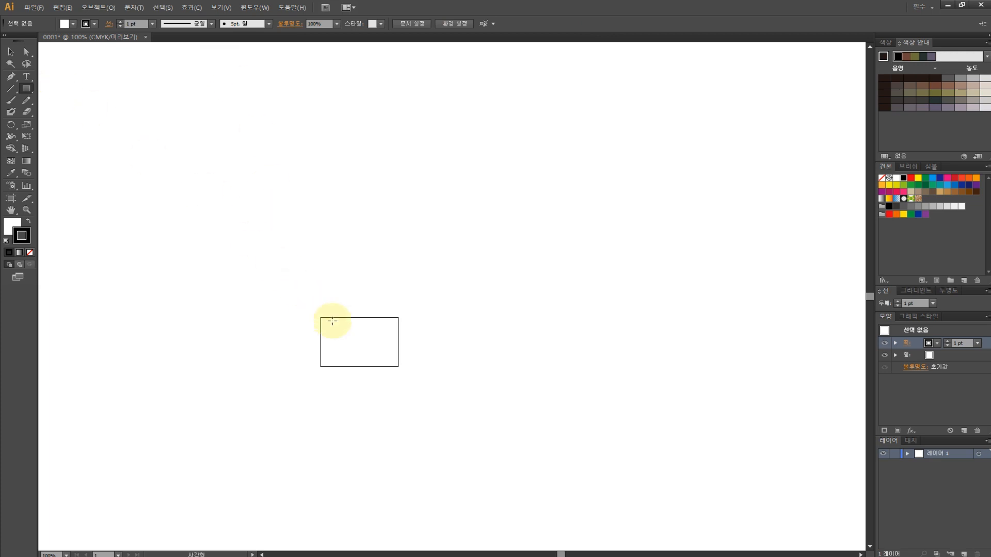
left_click(355, 344)
key("Escape")
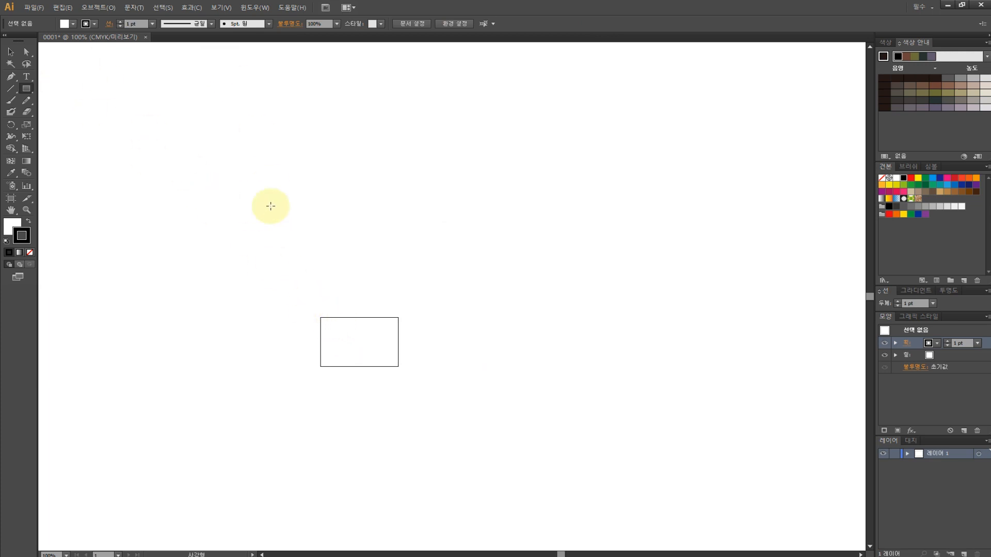
key("v")
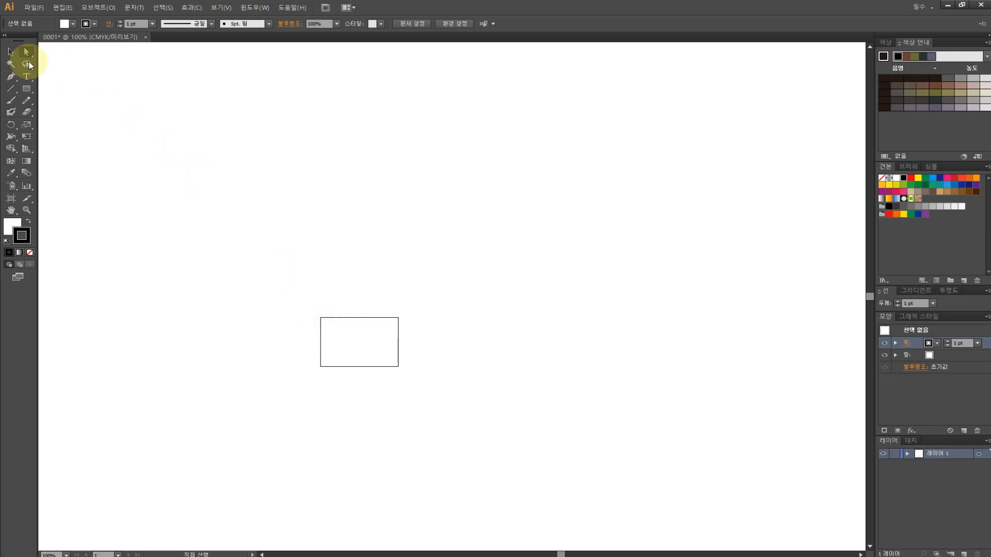
left_click(26, 52)
left_click(28, 88)
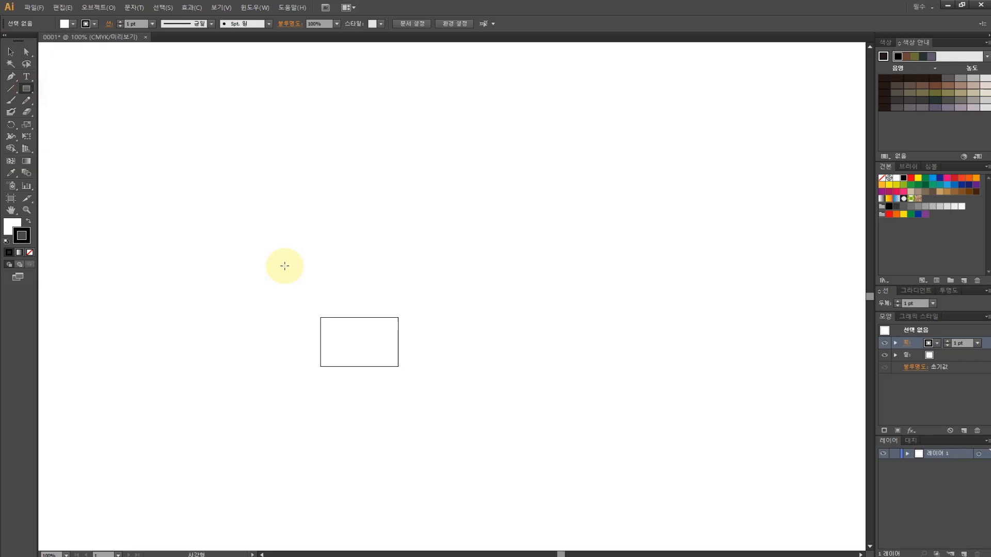
left_click(492, 248)
left_click(491, 302)
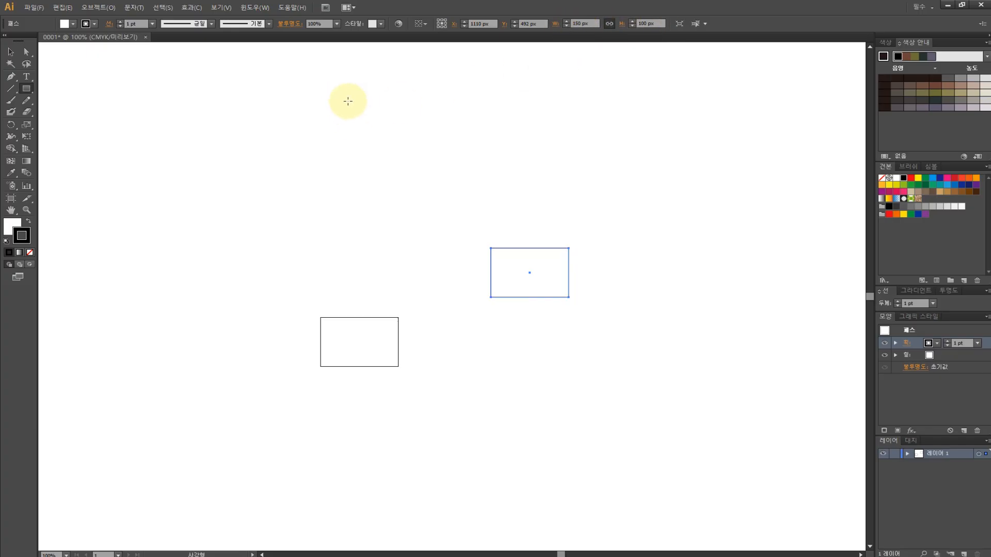
Try positioning the second rectangle at X 0 px and Y 0 px, and undo both position changes.
scroll(350, 101, "down", 1)
scroll(401, 84, "up", 1)
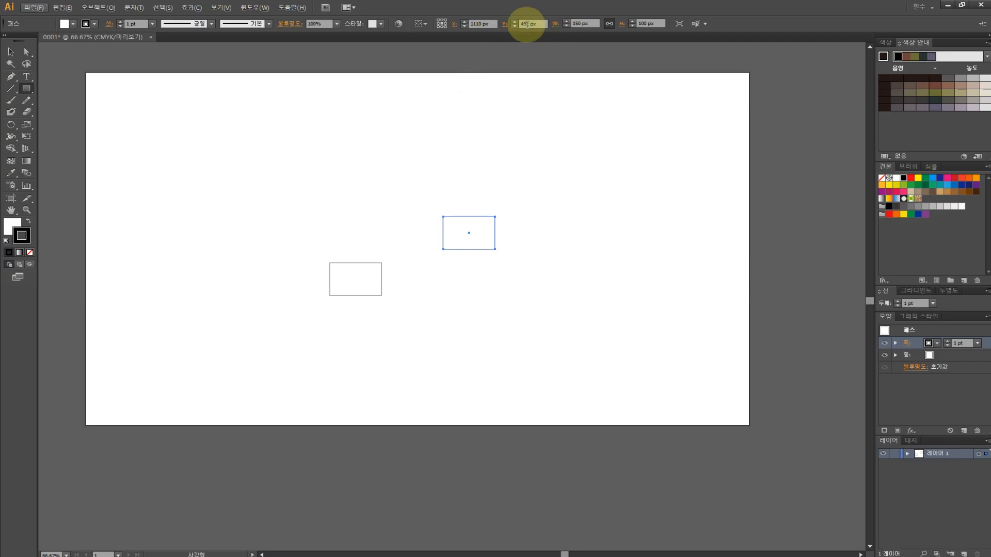
left_click(488, 26)
double_click(481, 25)
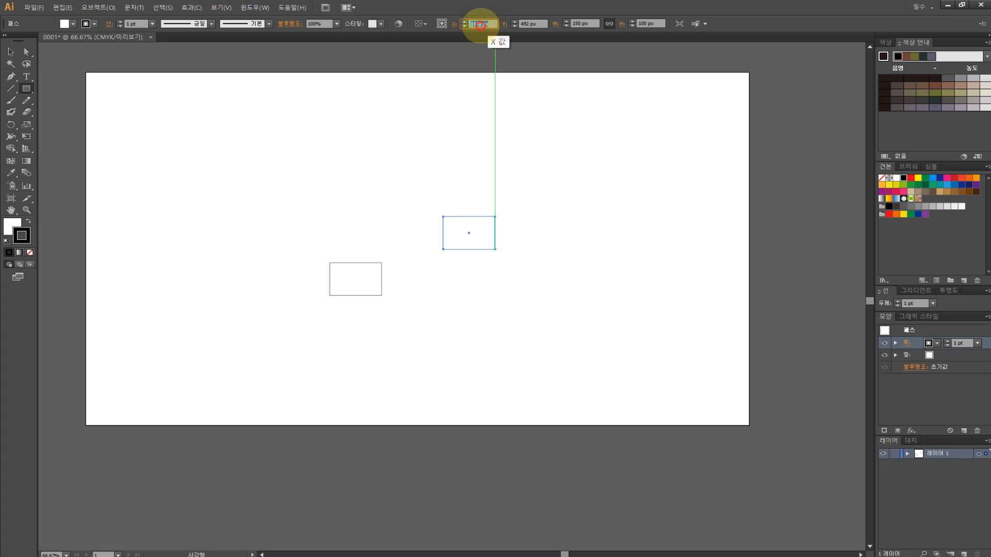
type("0")
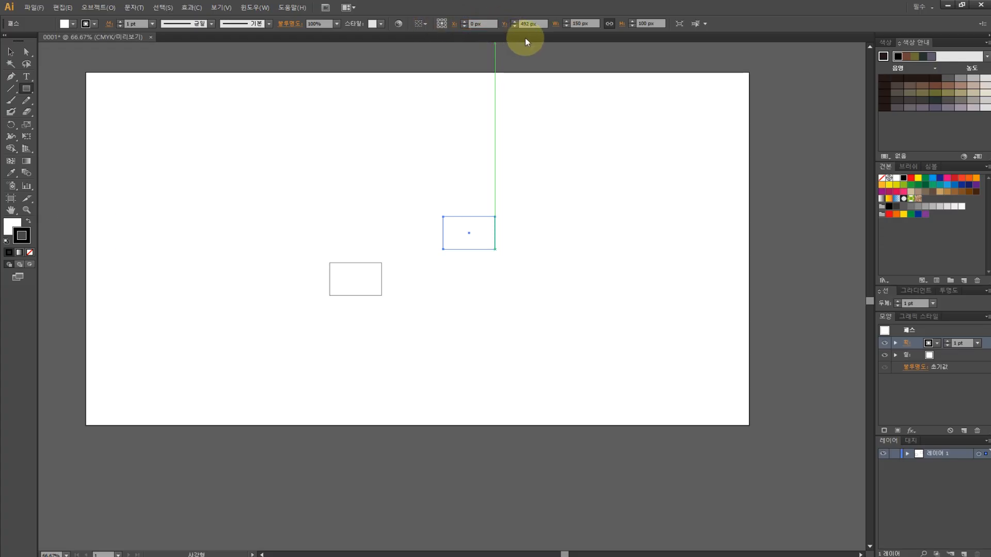
key("Return")
type("0")
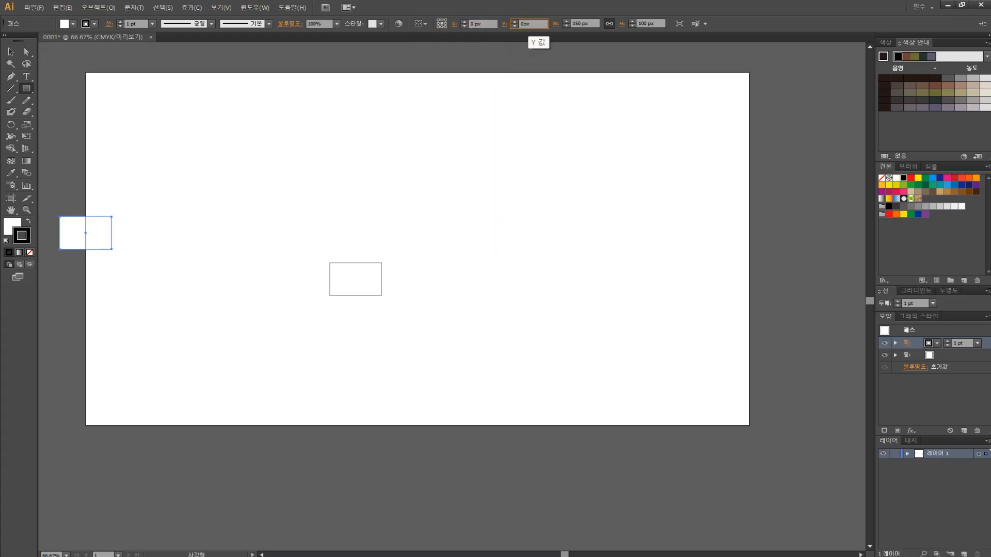
key("Return")
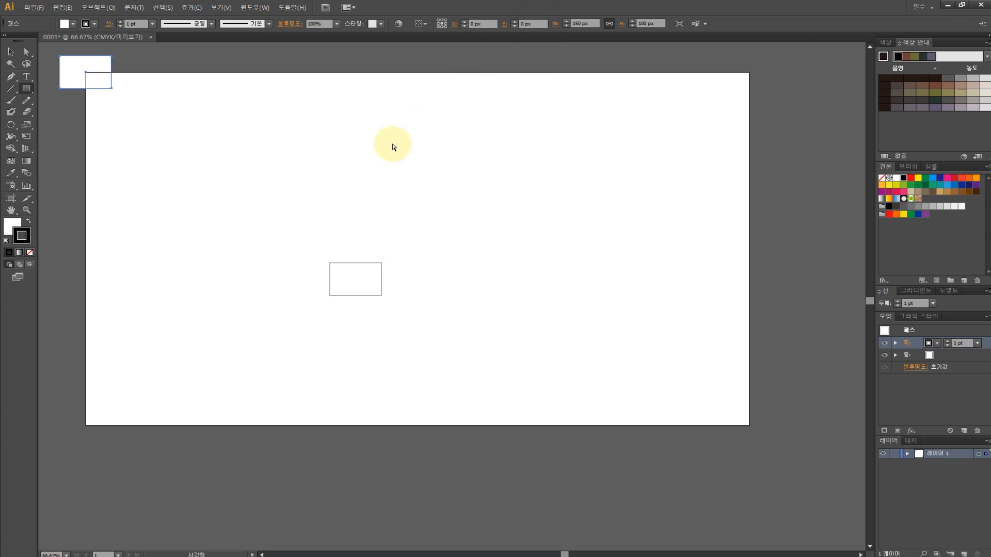
key("ctrl+z")
key("ctrl+z")
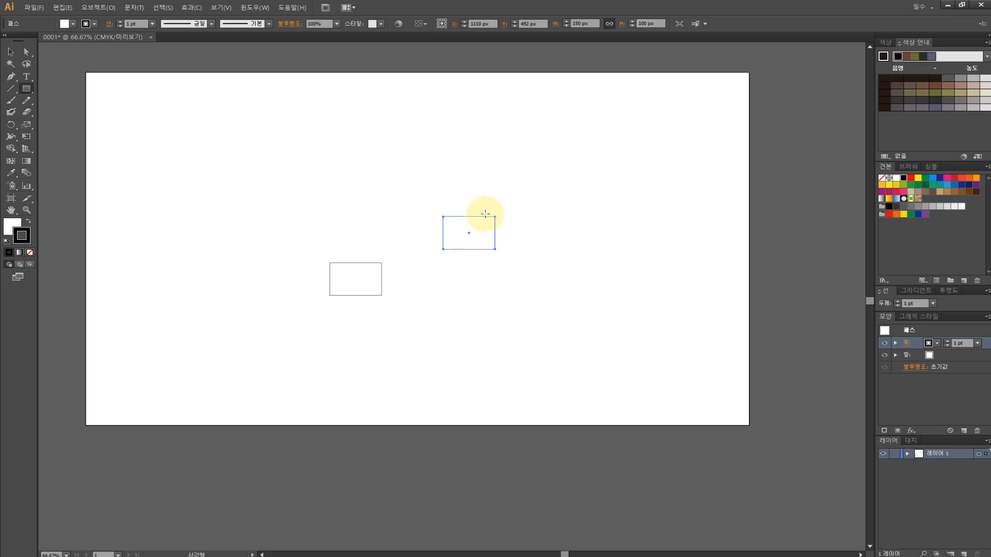
Create a third 150 × 100 px rectangle in the upper-left area of the artboard.
left_click(256, 169)
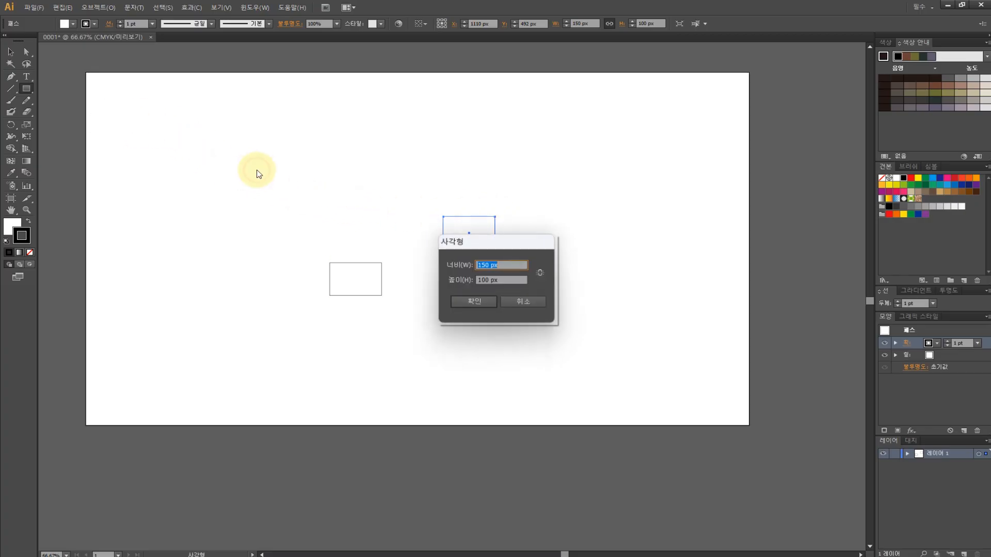
left_click(481, 304)
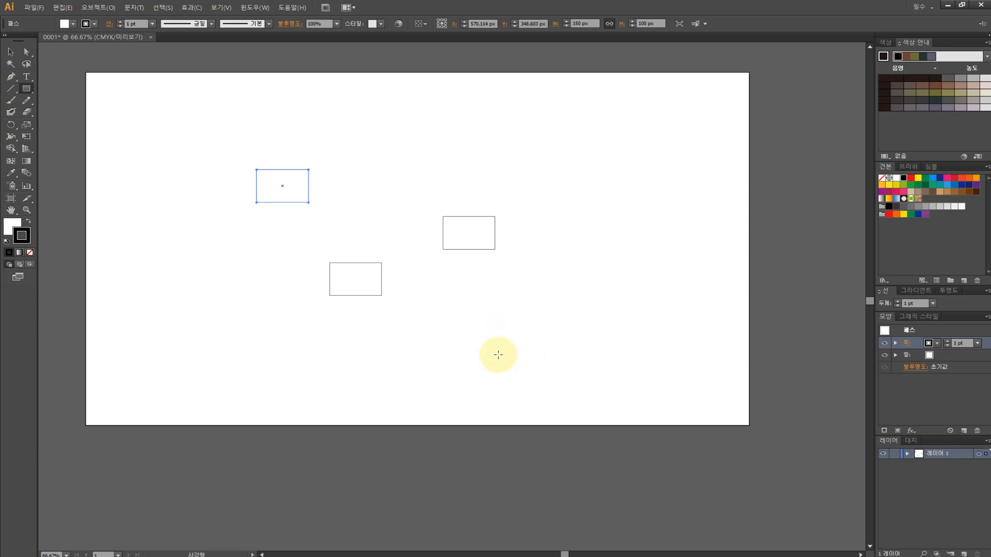
Draw a square about 253 px wide in the artboard's lower-right area and a rectangle about 367 × 198 px near its upper middle.
mouse_move(498, 354)
left_mouse_down()
mouse_move(593, 299)
mouse_move(585, 245)
mouse_move(624, 288)
mouse_move(604, 263)
mouse_move(628, 263)
mouse_move(610, 290)
mouse_move(610, 276)
mouse_move(588, 295)
mouse_move(590, 281)
mouse_move(552, 309)
mouse_move(586, 287)
mouse_move(555, 301)
mouse_move(583, 270)
mouse_move(555, 296)
mouse_move(592, 277)
mouse_move(554, 292)
mouse_move(584, 278)
left_mouse_up()
key("shift")
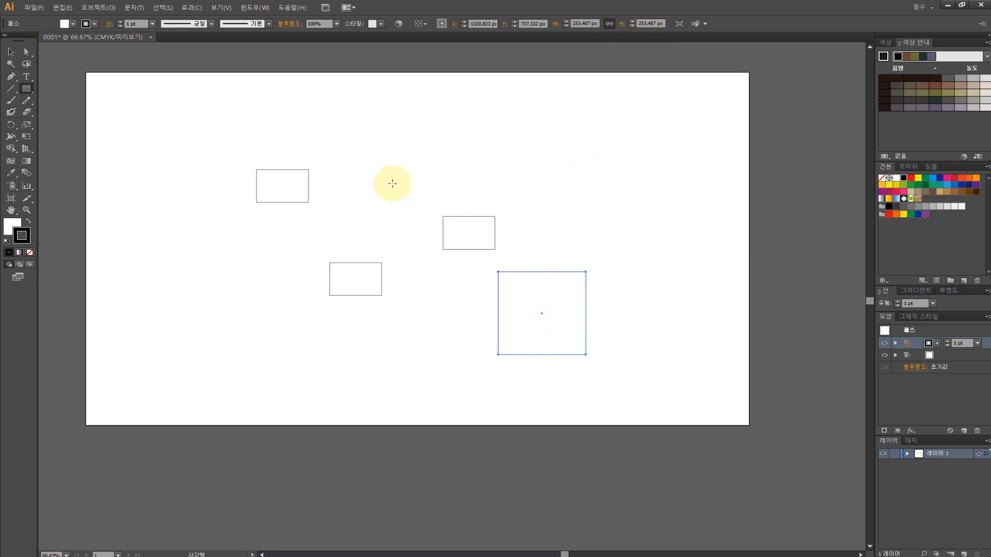
left_click_drag(392, 184, 518, 119)
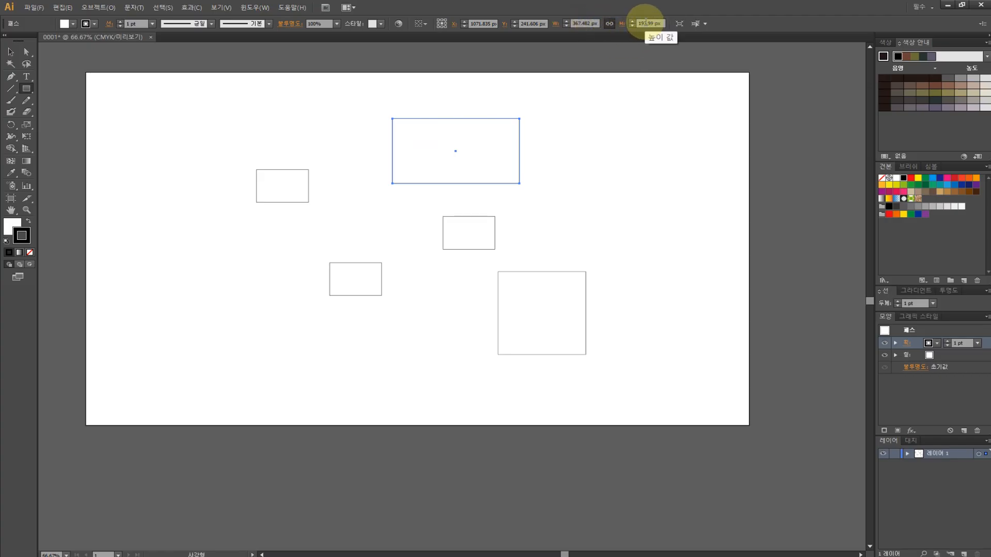
Try setting the wide upper rectangle's width to 200 px with proportions linked, and undo the resize.
left_click(577, 24)
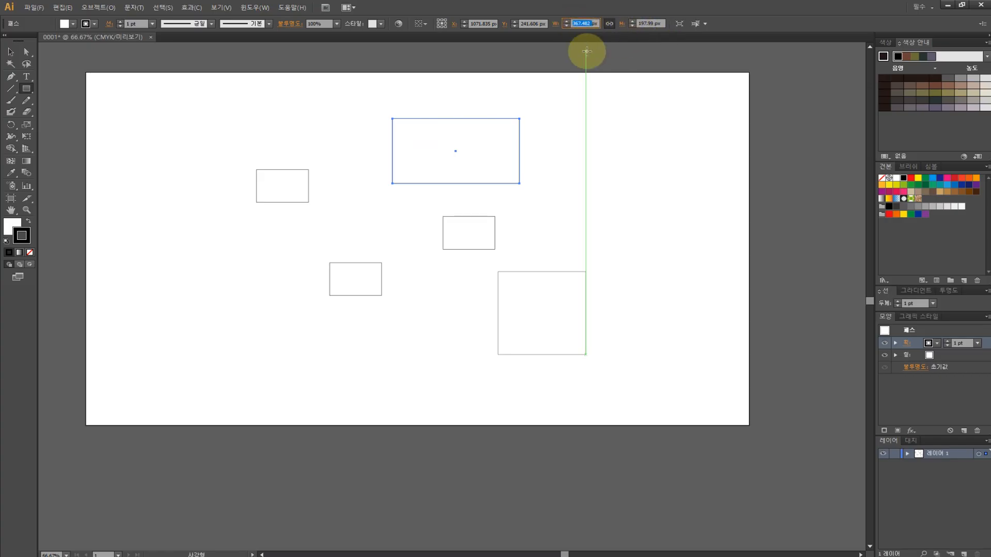
type("200")
key("Return")
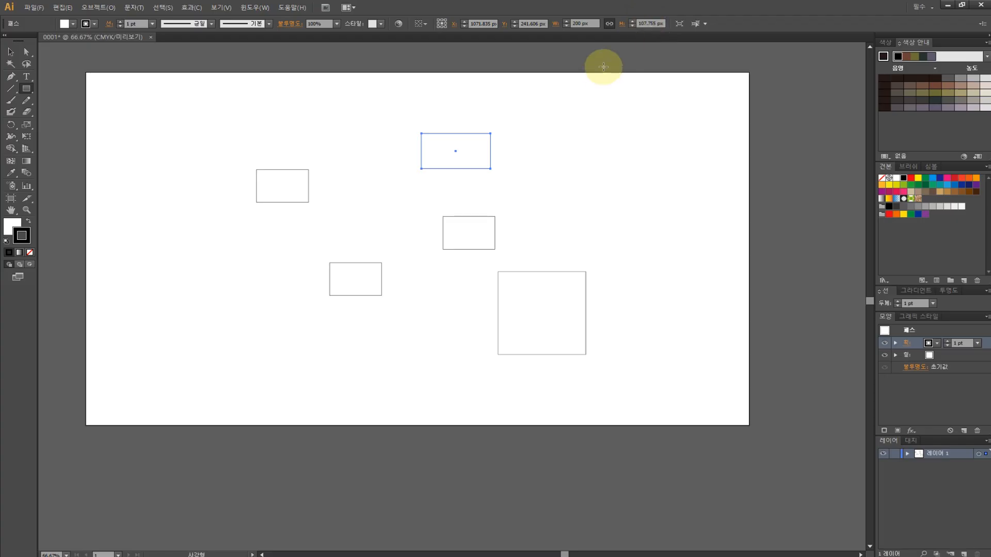
key("ctrl+z")
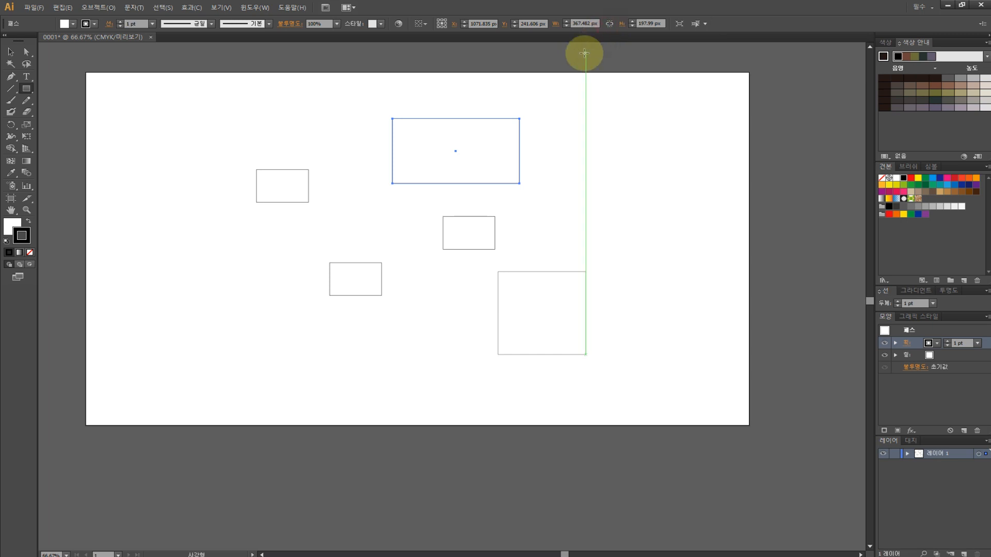
Unlink the width and height proportions and resize the wide upper rectangle to 200 × 100 px.
left_click(609, 24)
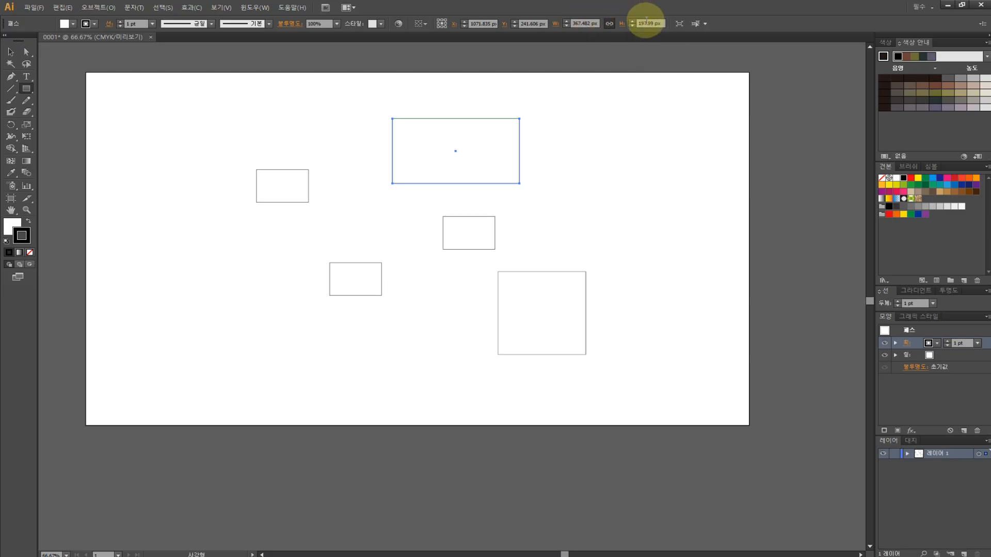
left_click(610, 24)
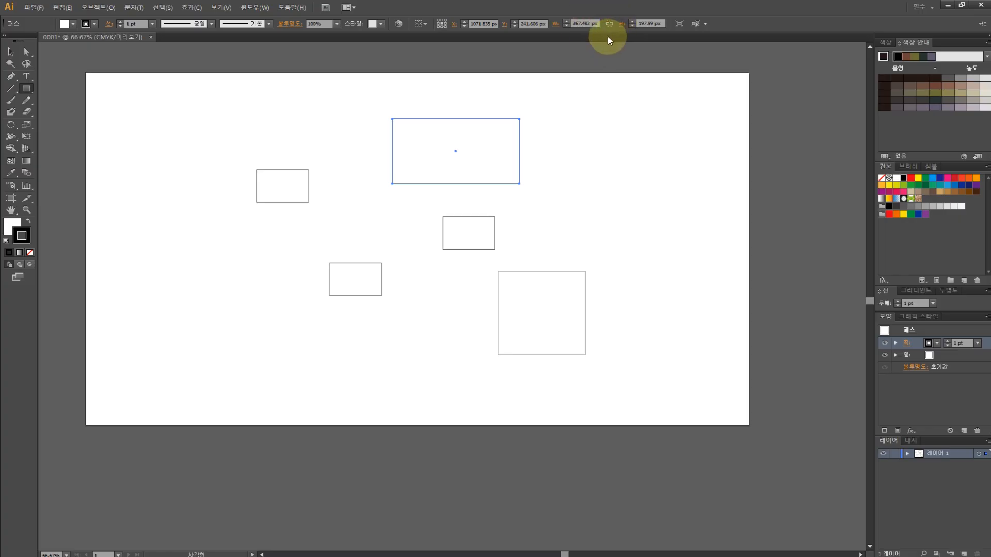
left_click(583, 23)
type("20px")
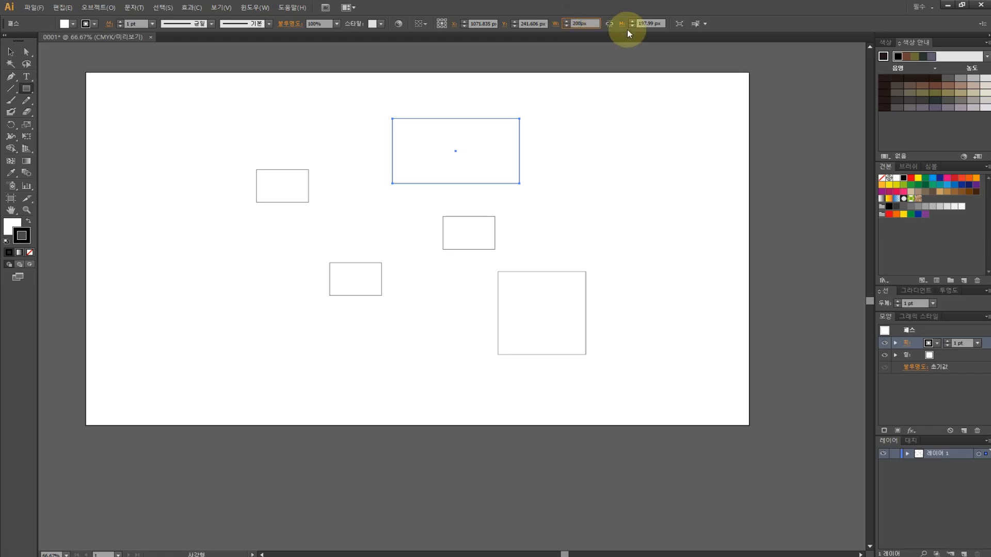
left_click(644, 23)
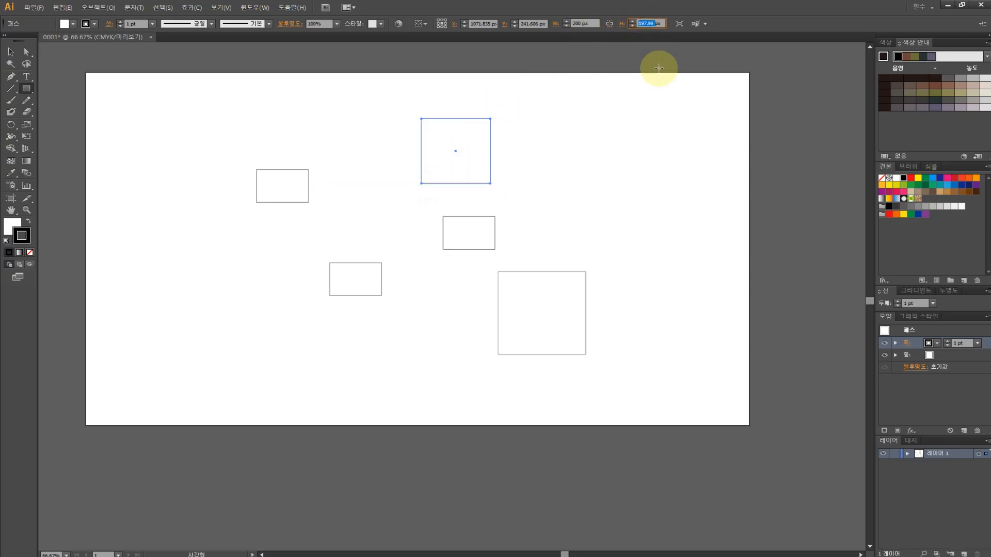
type("1px")
key("Return")
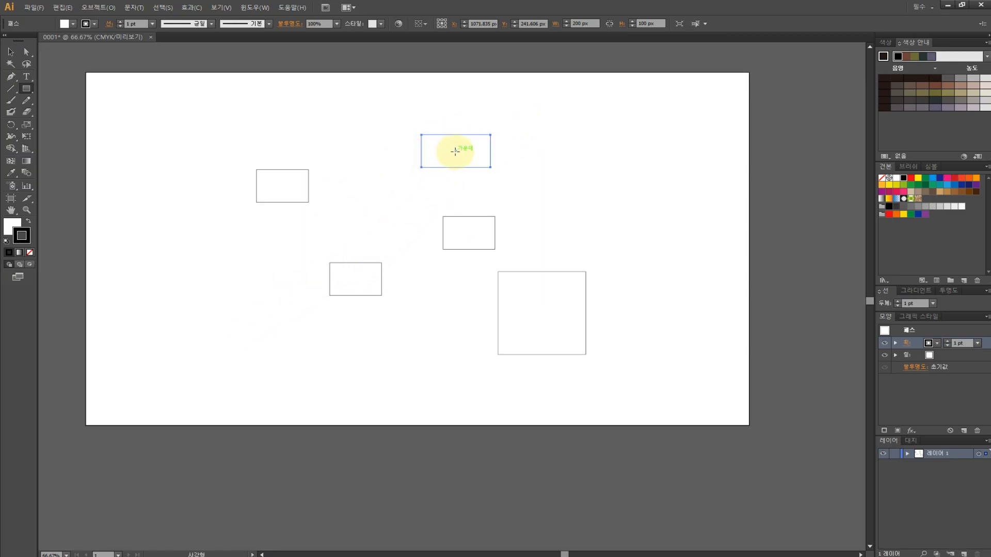
Draw rectangles about 199 × 169 px and 266 × 187 px, each from the preceding rectangle's centre, and one from the first rectangle's upper-right corner.
left_click_drag(454, 151, 387, 206)
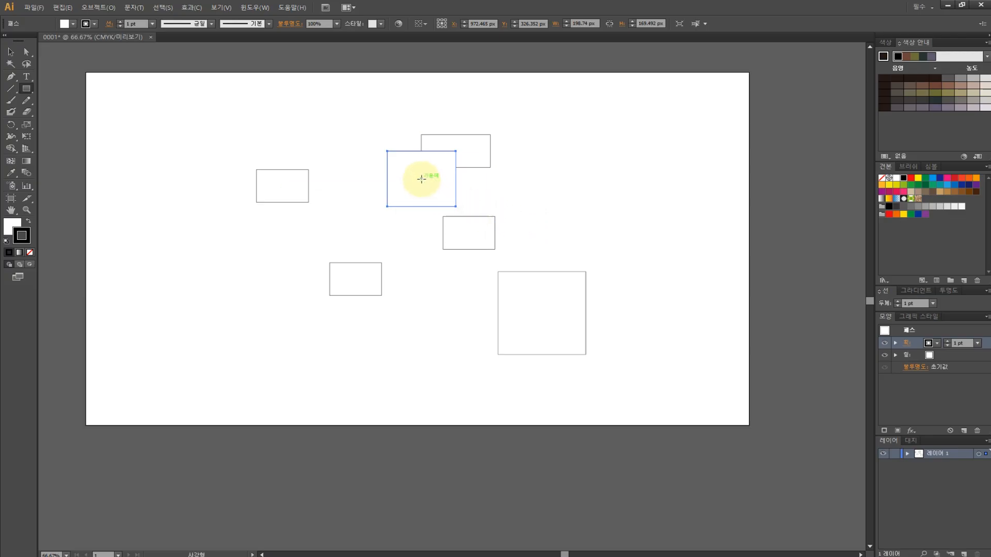
left_click_drag(420, 179, 330, 240)
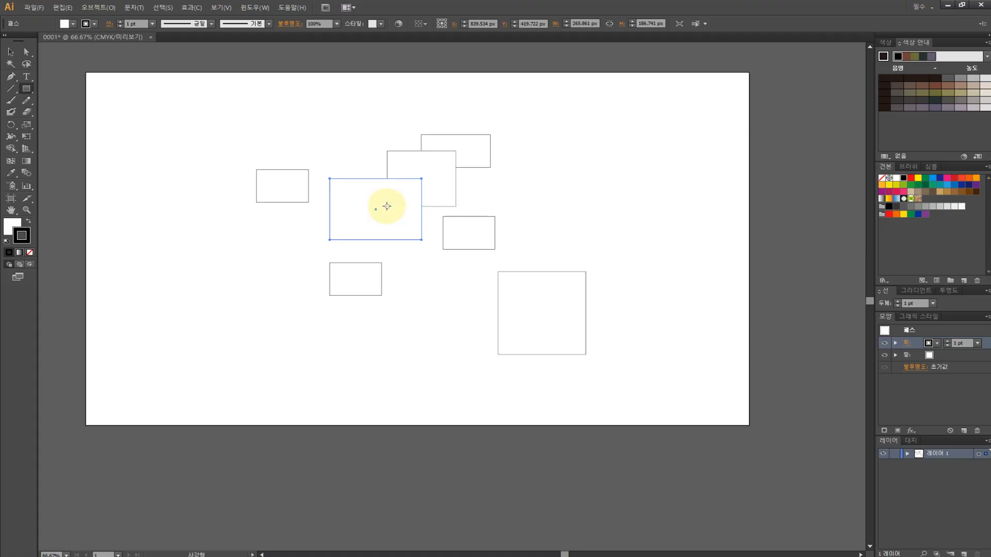
left_click_drag(381, 263, 476, 320)
Draw a rectangle about 136 × 90 px below the others and move it to the artboard's left side, at about X 284 px, Y 716 px.
left_click_drag(408, 329, 455, 357)
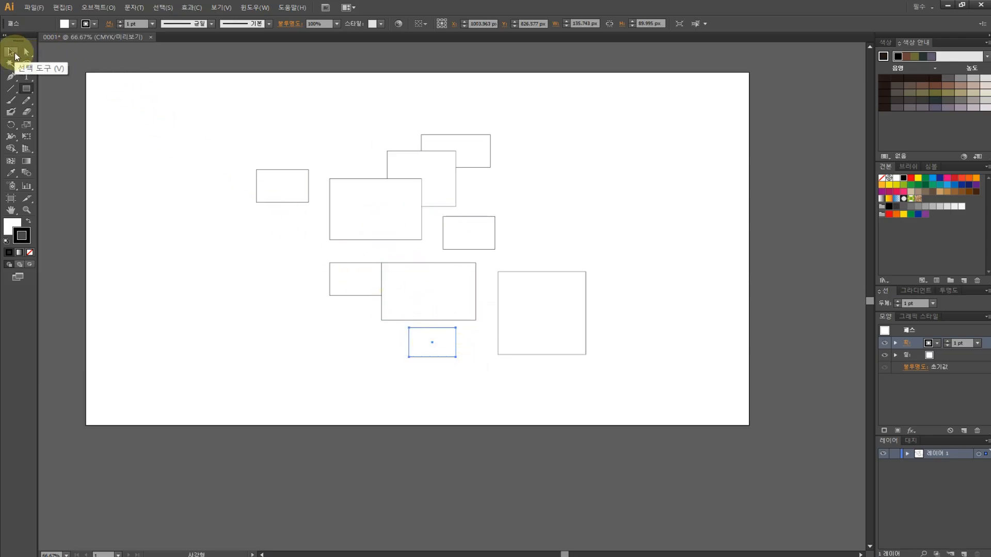
left_click(12, 54)
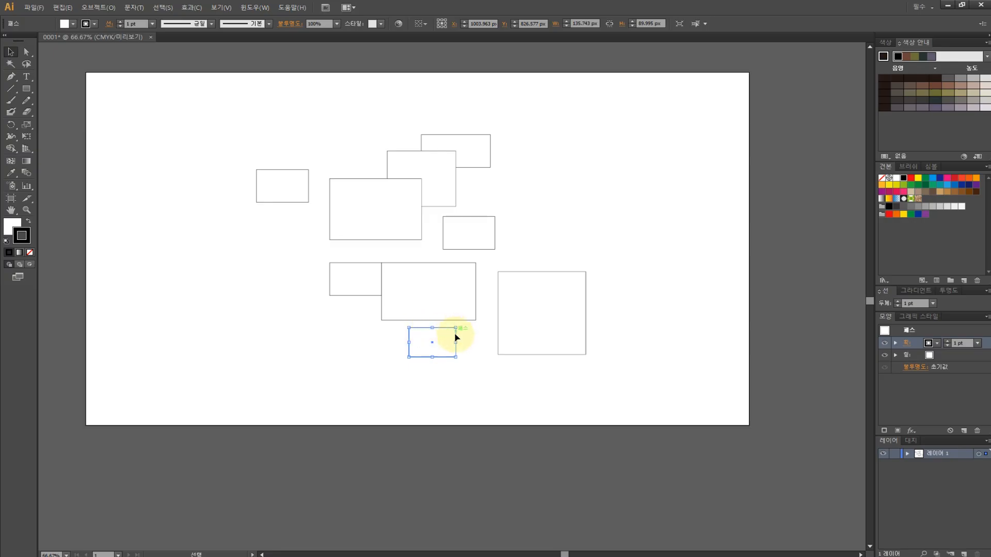
left_click_drag(425, 346, 174, 310)
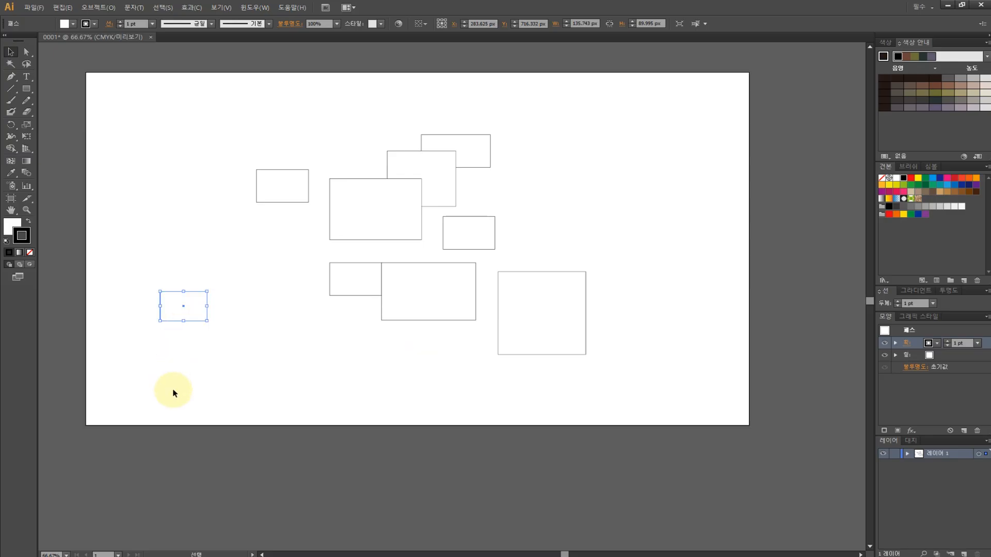
Move the large rectangle overlapping the lower small one to the artboard's lower left and resize it to about 187 × 214 px.
left_click(413, 310)
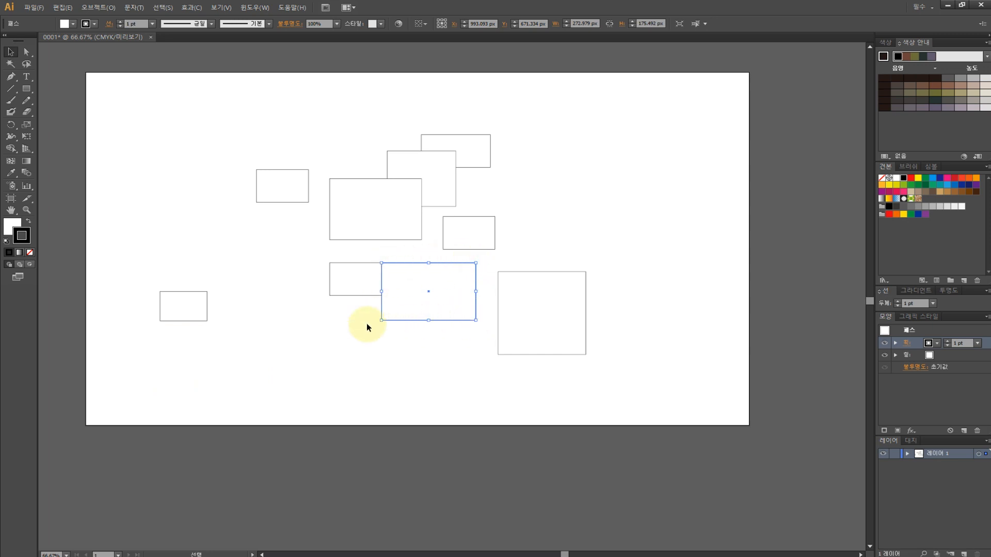
left_click_drag(431, 303, 267, 383)
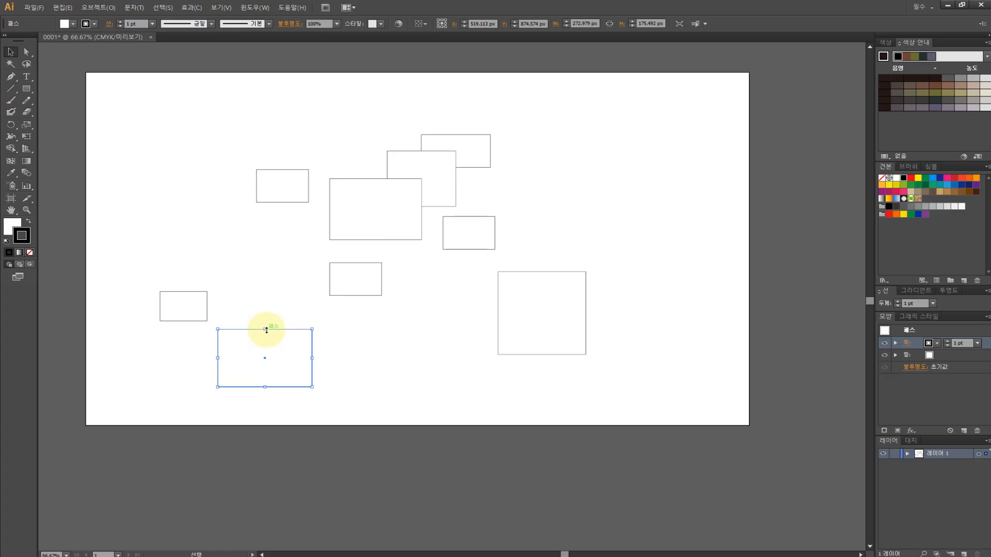
left_click_drag(266, 330, 373, 209)
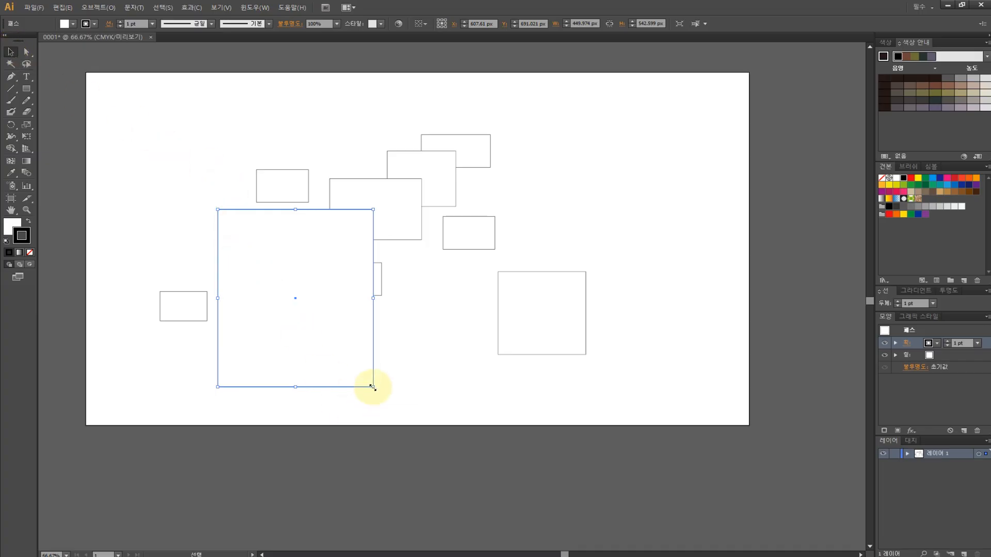
left_click_drag(373, 387, 283, 279)
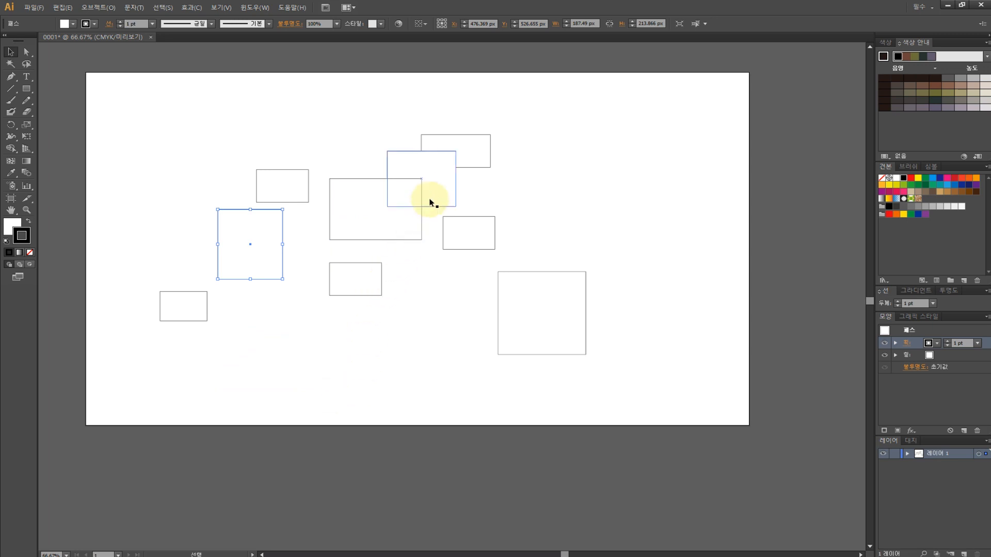
Move the rectangle behind the central one to the artboard's right side and enlarge it to about 611 × 365 px.
left_click(439, 187)
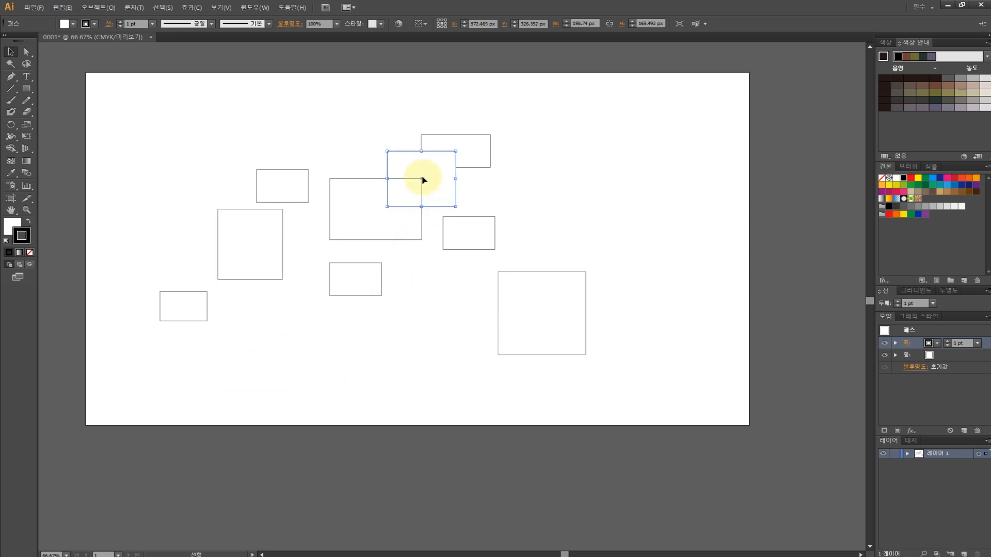
left_click_drag(421, 178, 646, 189)
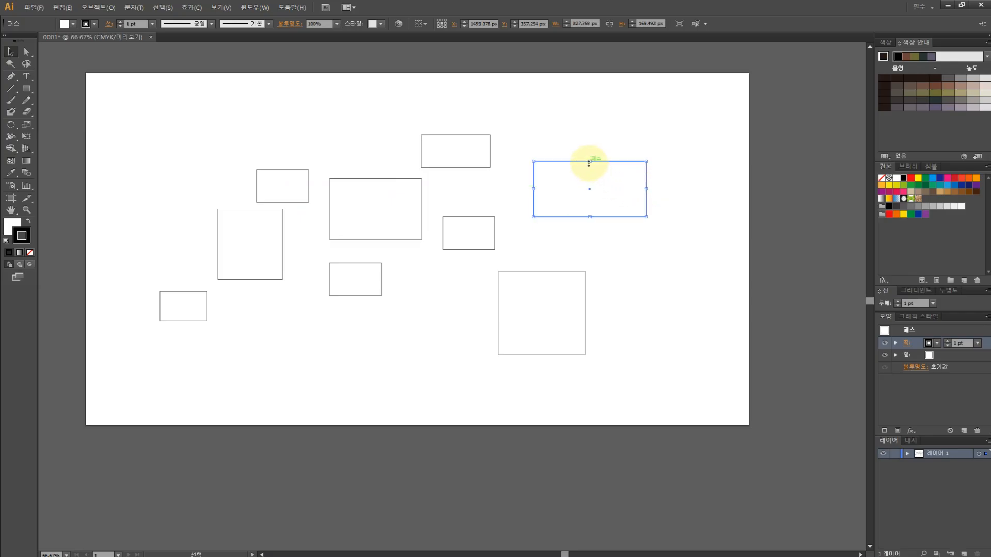
left_click_drag(590, 161, 580, 179)
left_click(534, 221)
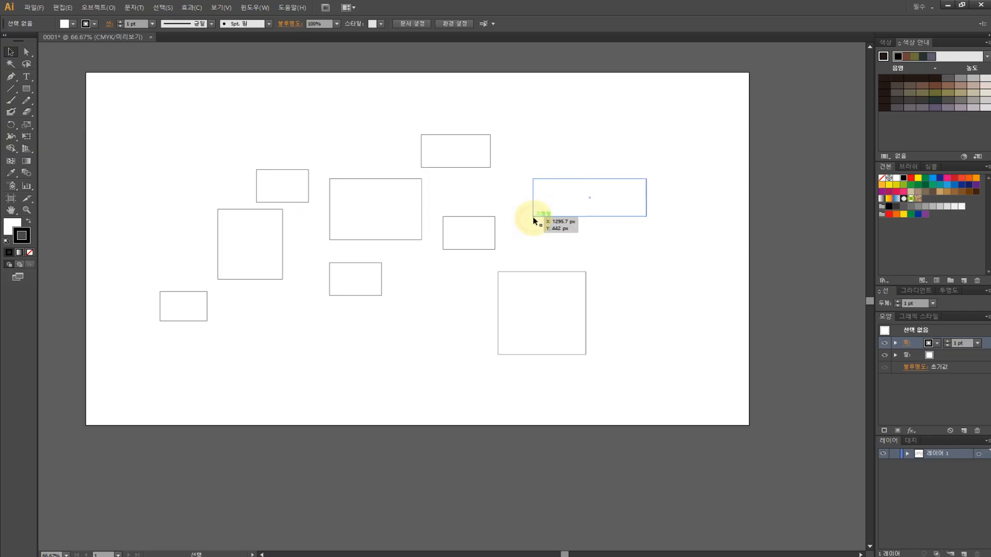
left_click_drag(533, 218, 405, 329)
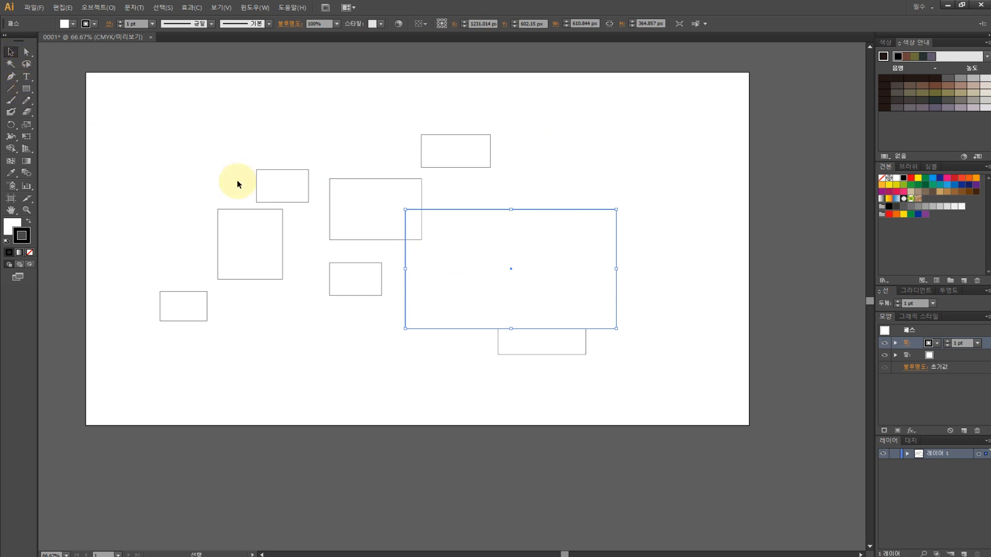
Move the enlarged rectangle up to about X 1224 px, Y 424 px and deselect it.
left_click(510, 268)
left_click_drag(509, 267, 507, 211)
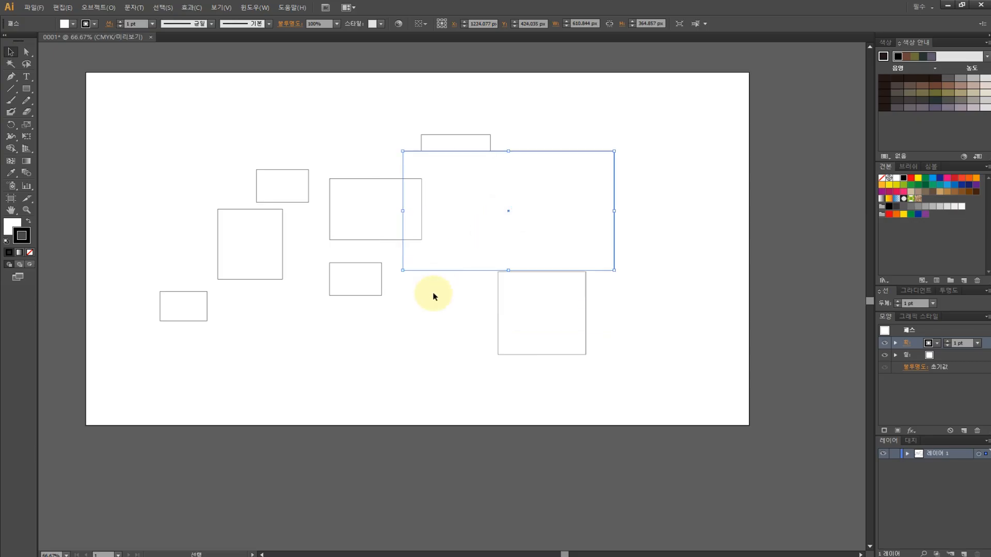
left_click(432, 291)
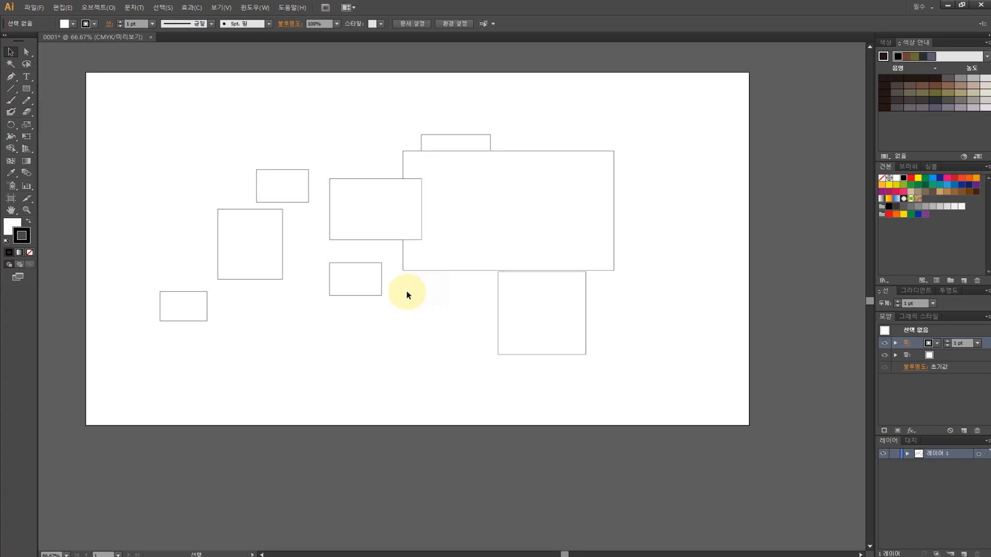